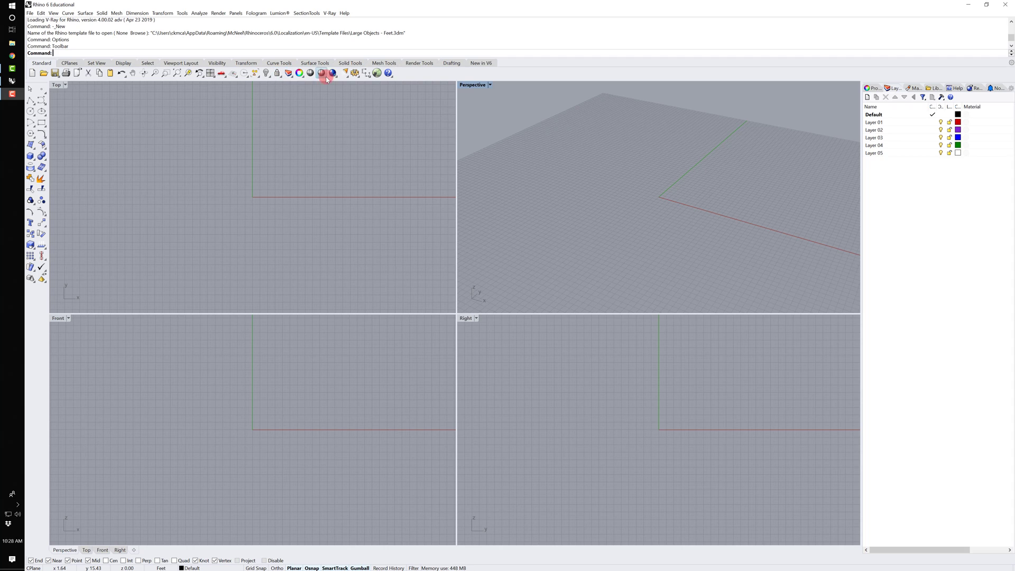
# - Browse the CPlanes, Set View, Display, Curve, Surface and Solid Tools toolbar tabs
pyautogui.click(375, 73)
pyautogui.click(69, 63)
pyautogui.click(97, 63)
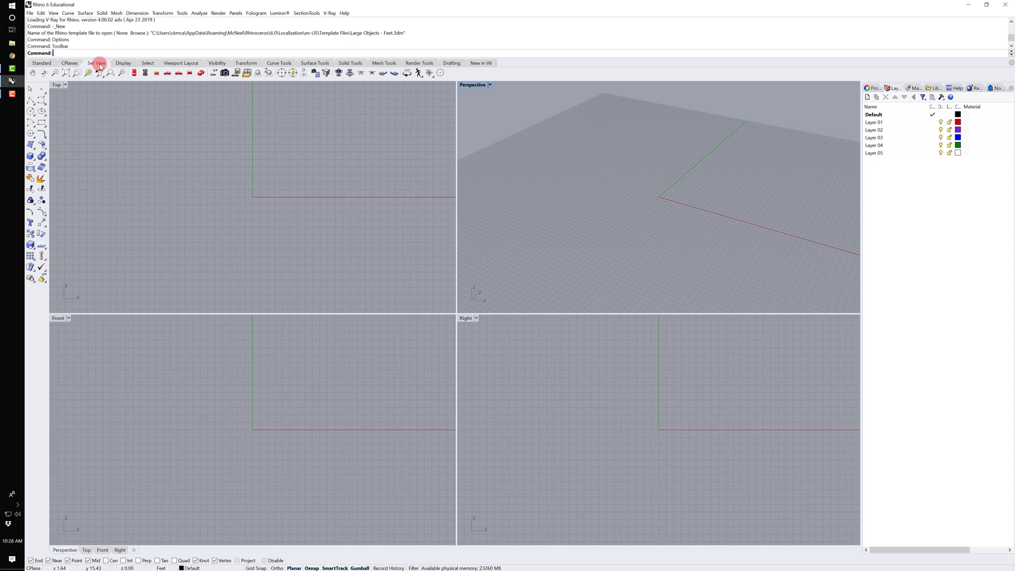
pyautogui.click(125, 63)
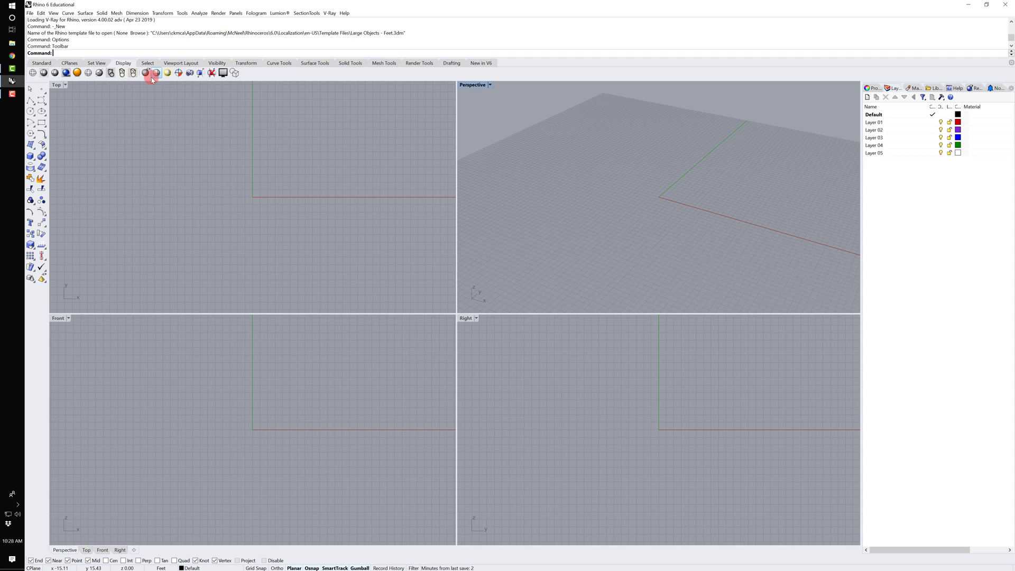
pyautogui.click(290, 64)
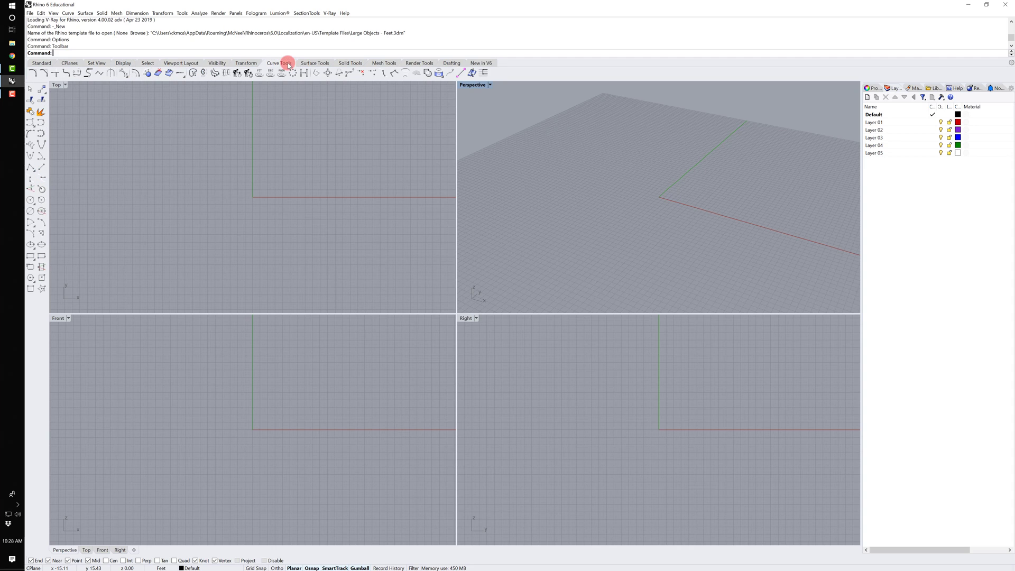
pyautogui.click(309, 64)
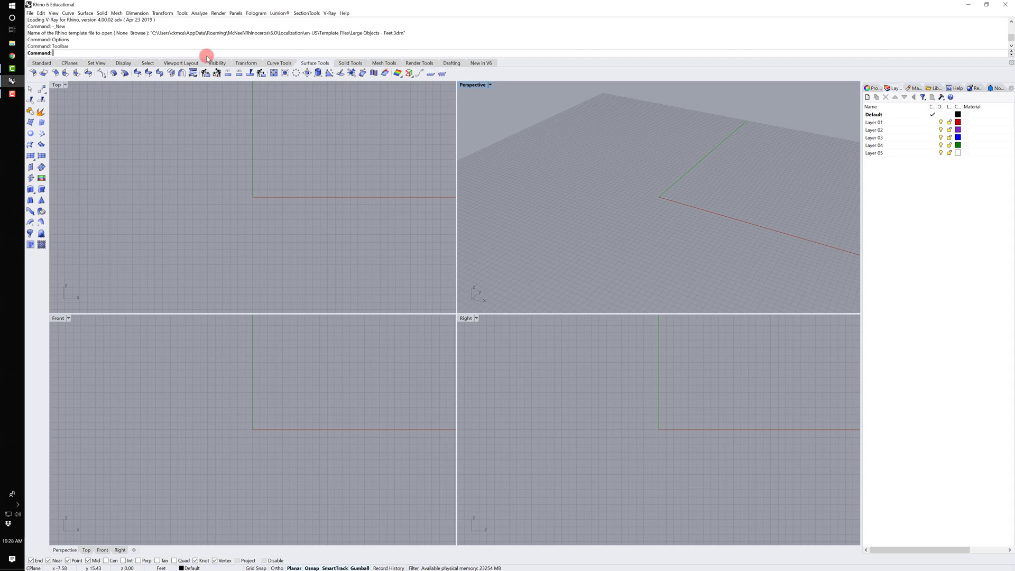
pyautogui.click(350, 63)
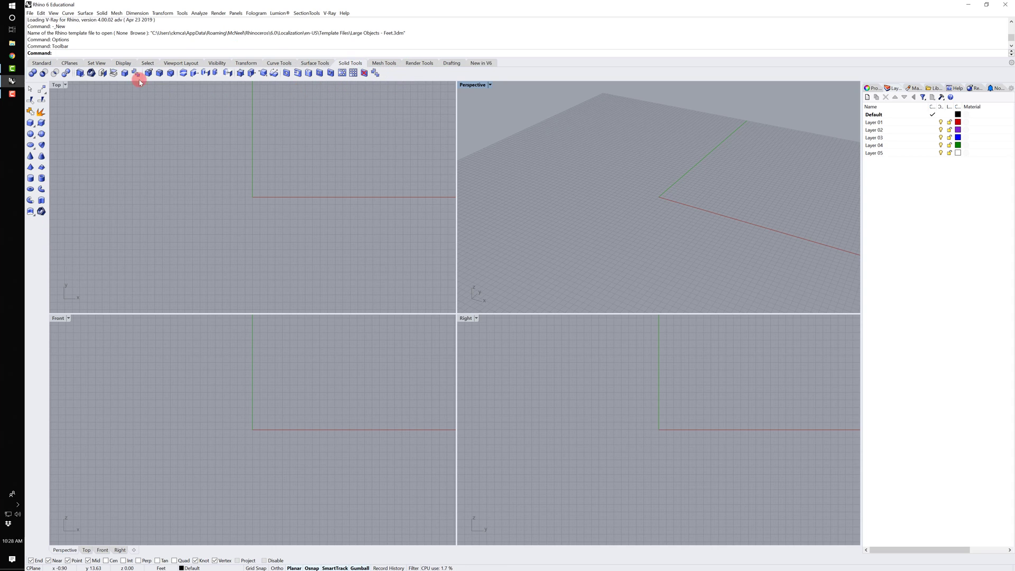
pyautogui.click(40, 64)
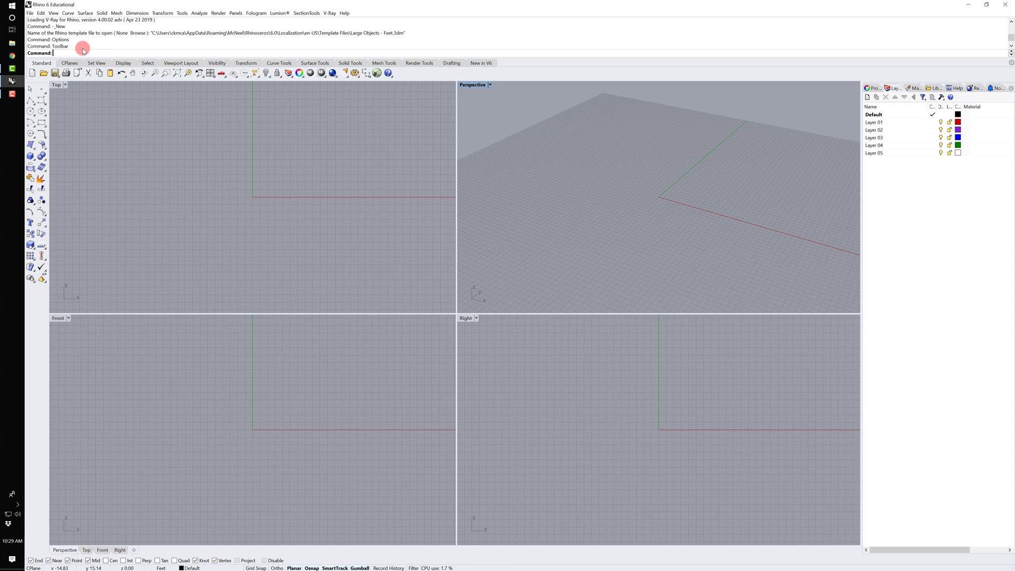
# - Move the Standard toolbar tab to the end of the tab strip, after New in V6
pyautogui.moveTo(41, 63); pyautogui.dragTo(463, 68)
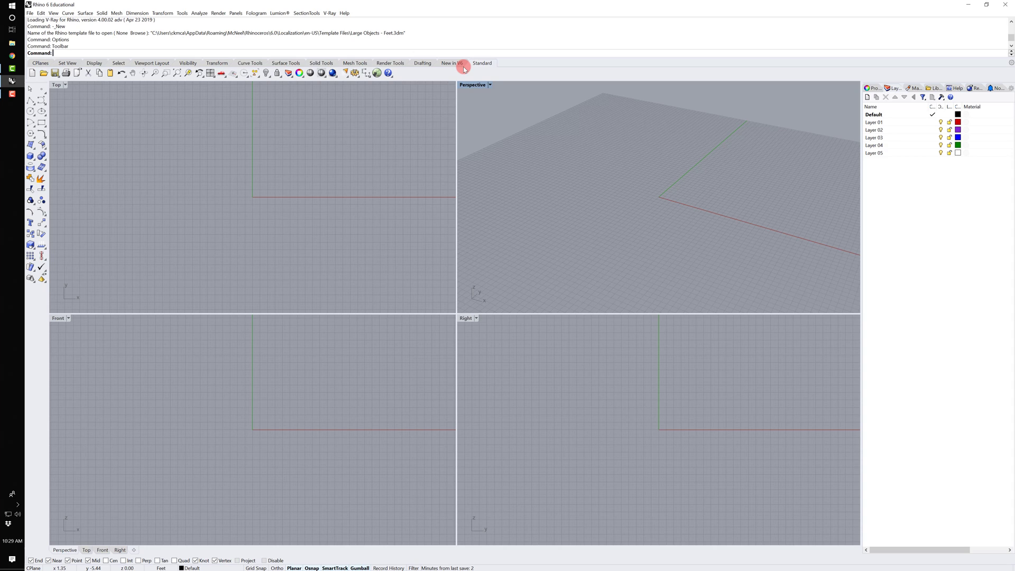
pyautogui.moveTo(463, 68); pyautogui.dragTo(494, 63)
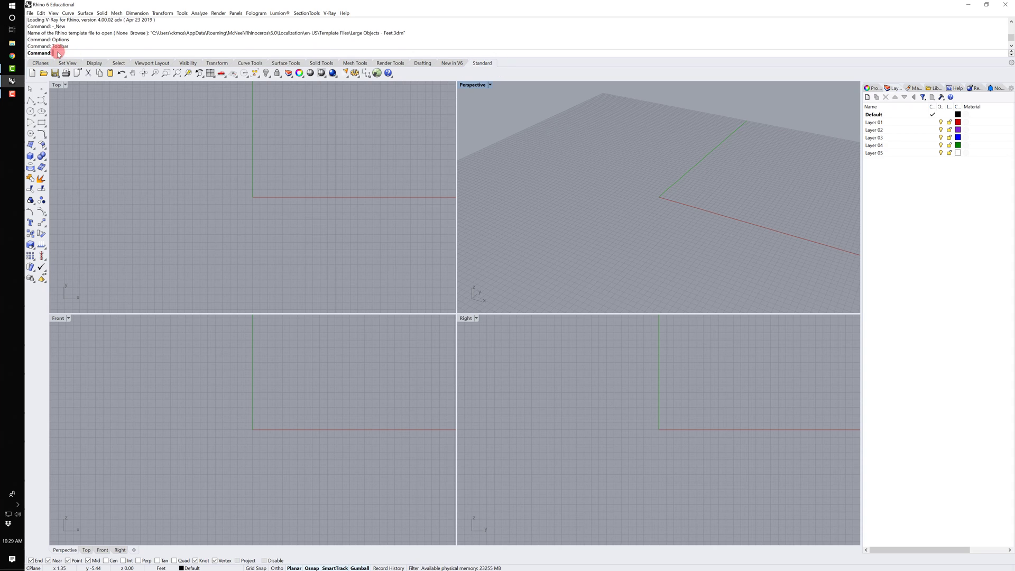
pyautogui.click(175, 500)
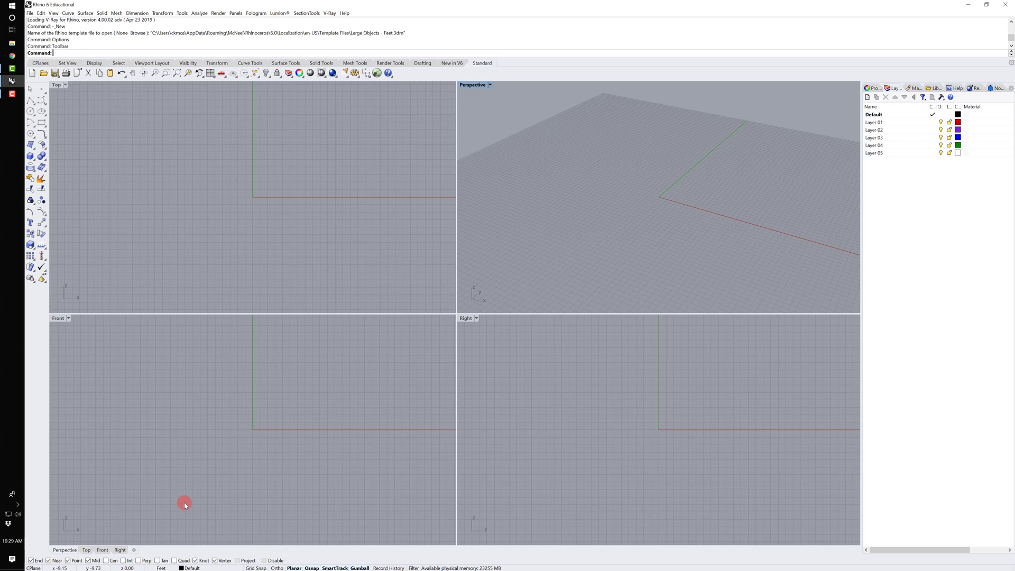
# - Show viewport Properties for the Top, Front and Perspective viewports, then orbit Perspective slightly
pyautogui.click(874, 88)
pyautogui.moveTo(899, 89)
pyautogui.mouseDown()
pyautogui.moveTo(866, 91)
pyautogui.moveTo(887, 83)
pyautogui.mouseUp()
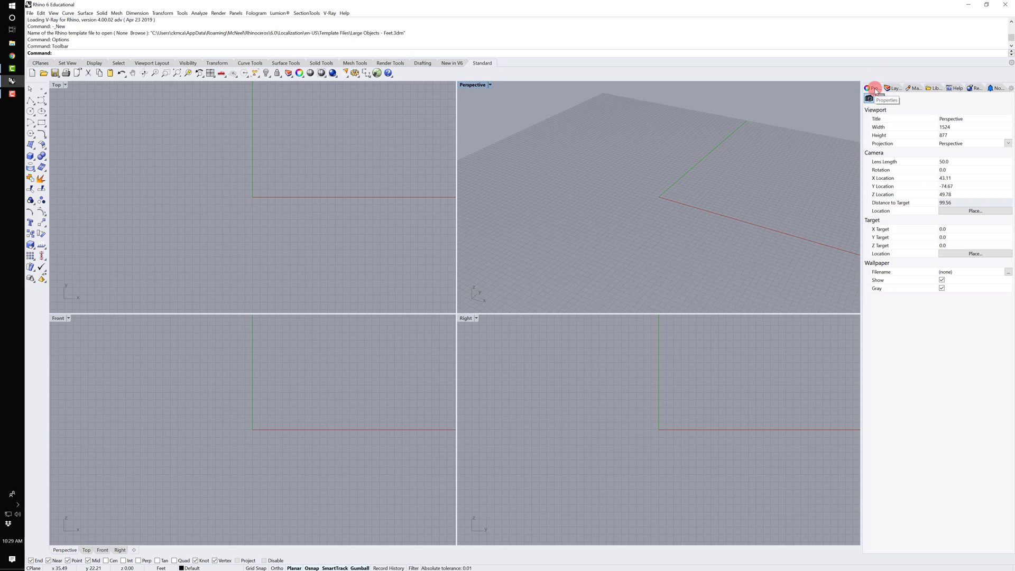
pyautogui.click(307, 180)
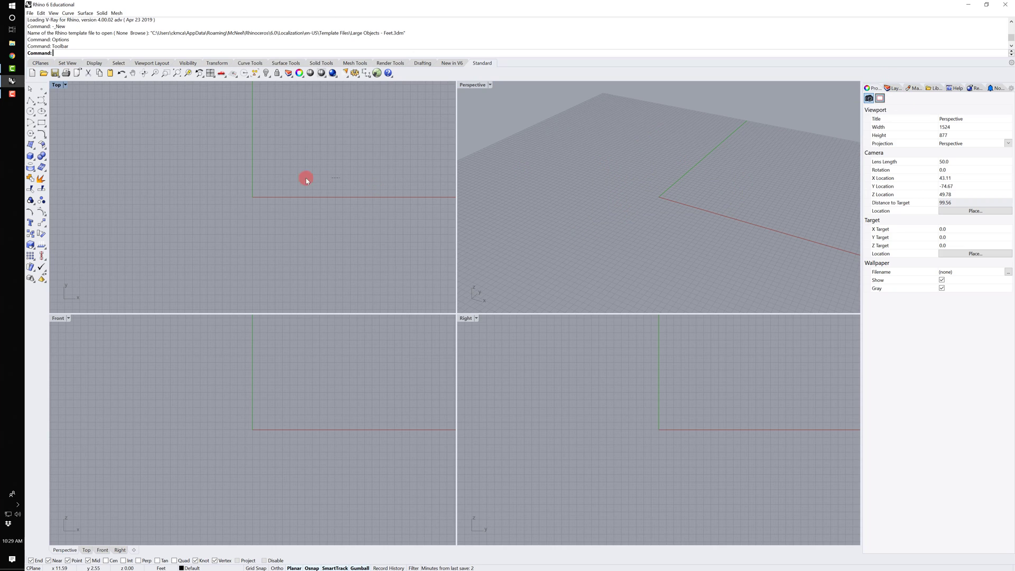
pyautogui.click(281, 351)
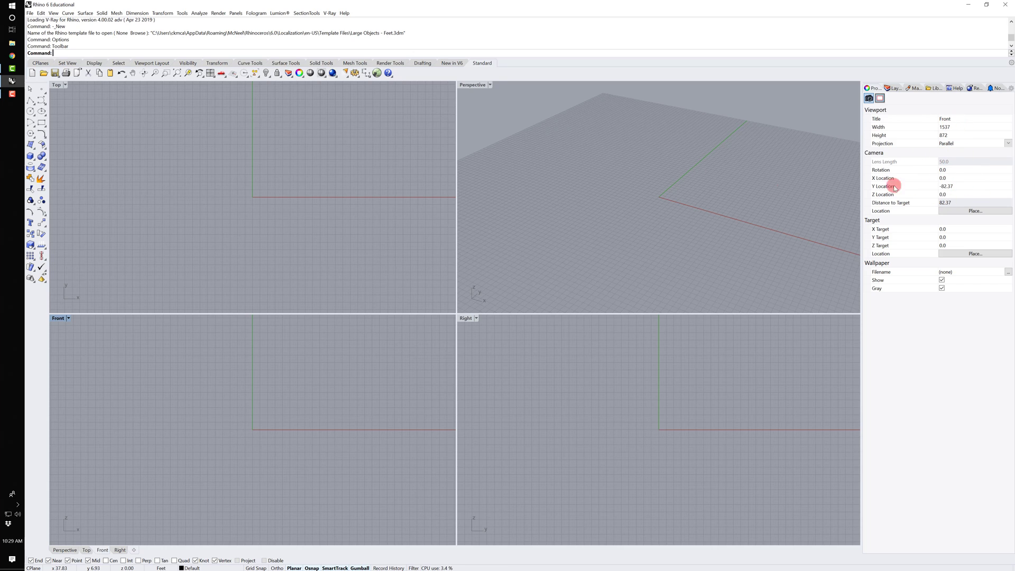
pyautogui.click(672, 174)
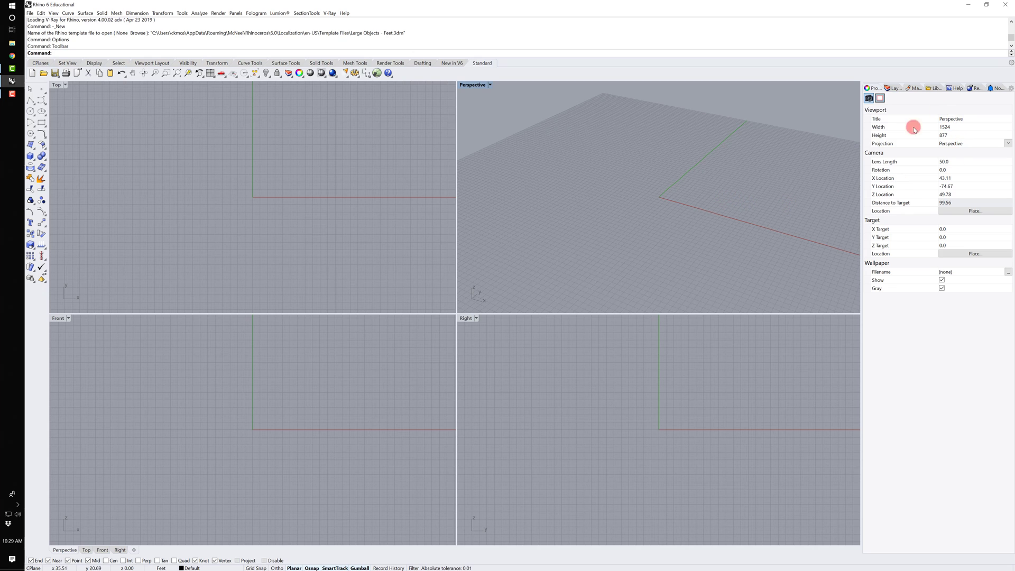
pyautogui.moveTo(665, 194); pyautogui.dragTo(710, 197, button='right')
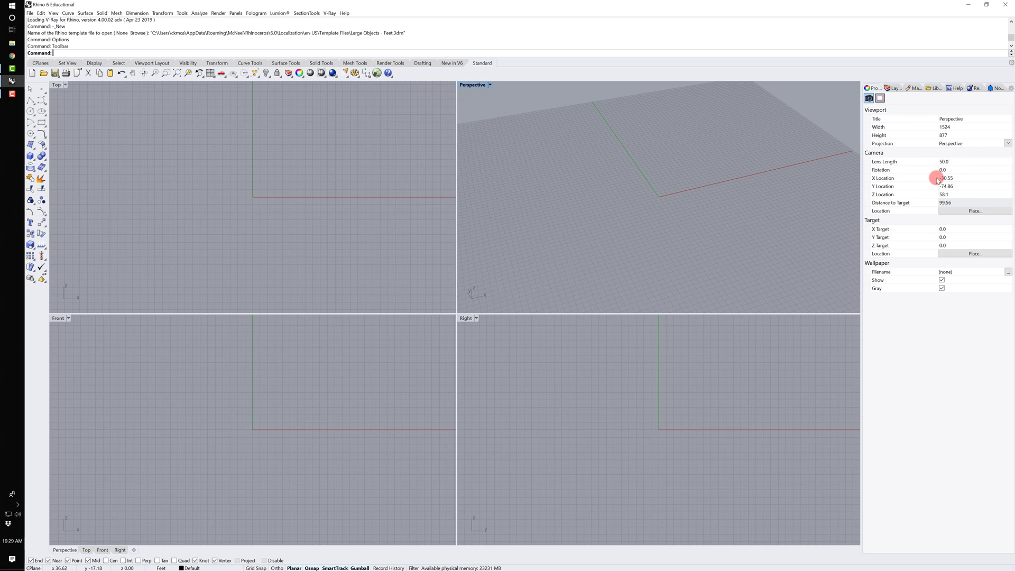
# - Visit the Layers, Materials and Libraries panels, then bring up the Welcome to Rhino help page
pyautogui.click(891, 89)
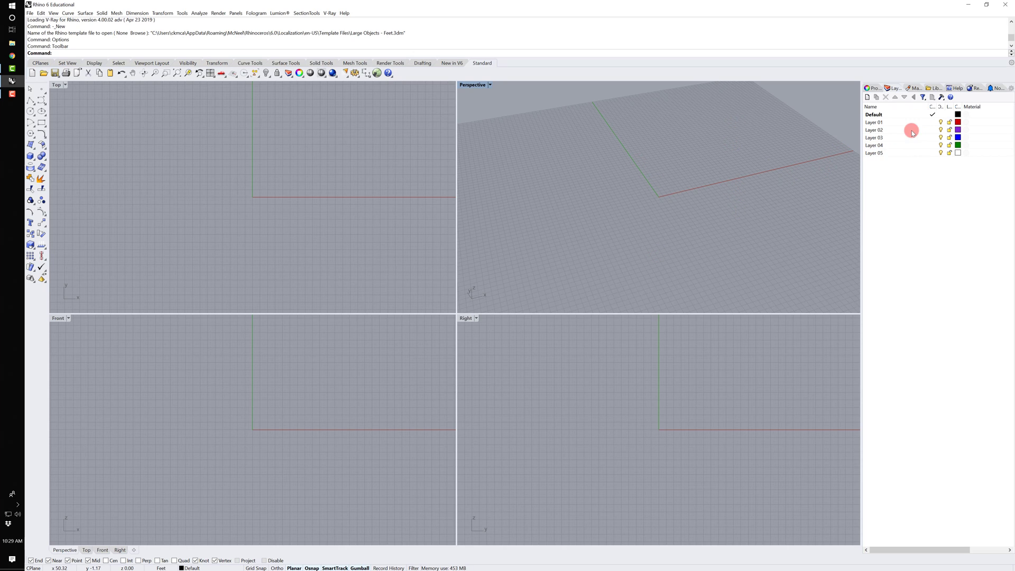
pyautogui.click(916, 89)
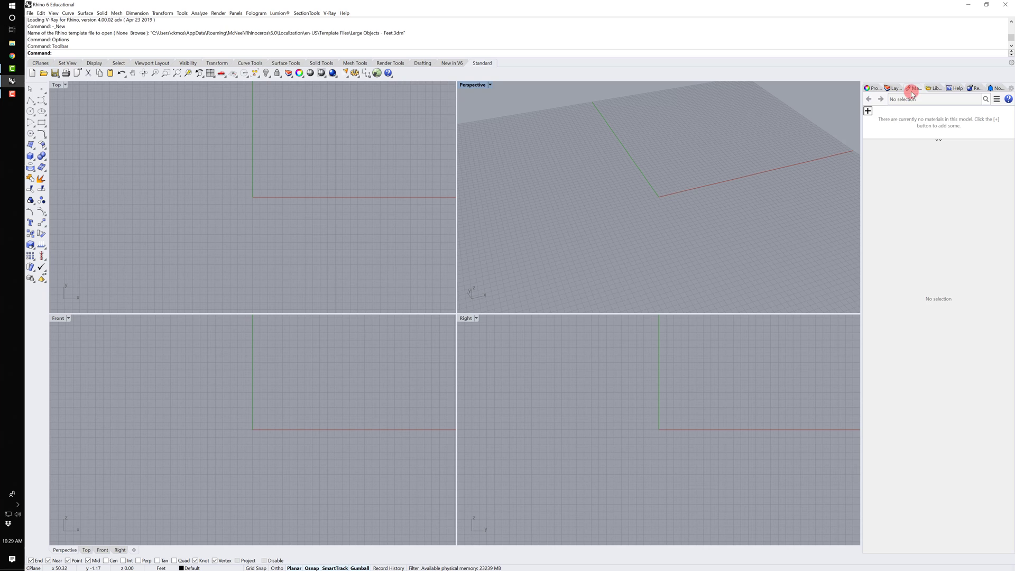
pyautogui.click(935, 89)
pyautogui.click(956, 88)
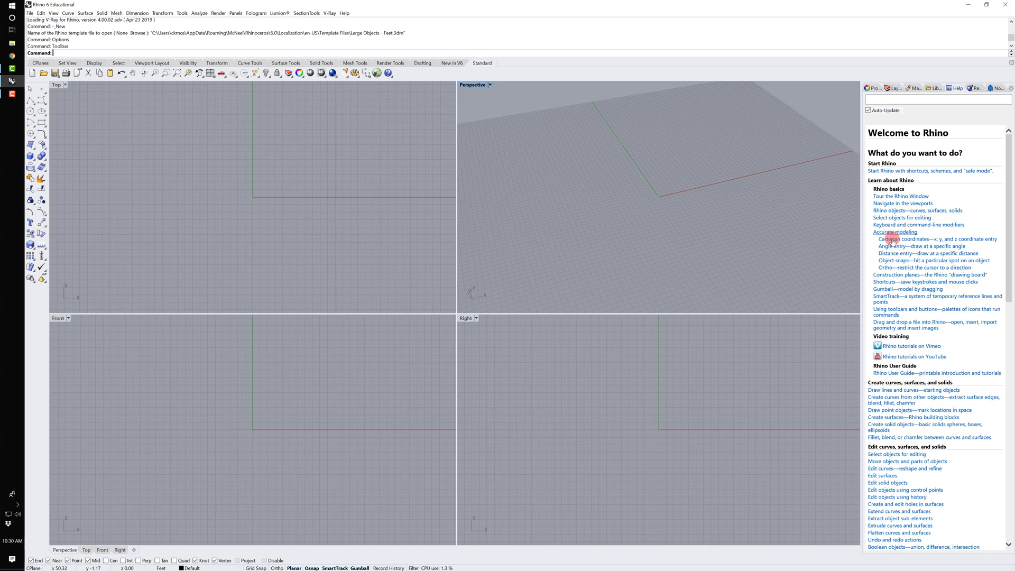
# - Read the Tour the Rhino Window help page, search help for 'curve', then return to Properties
pyautogui.click(892, 198)
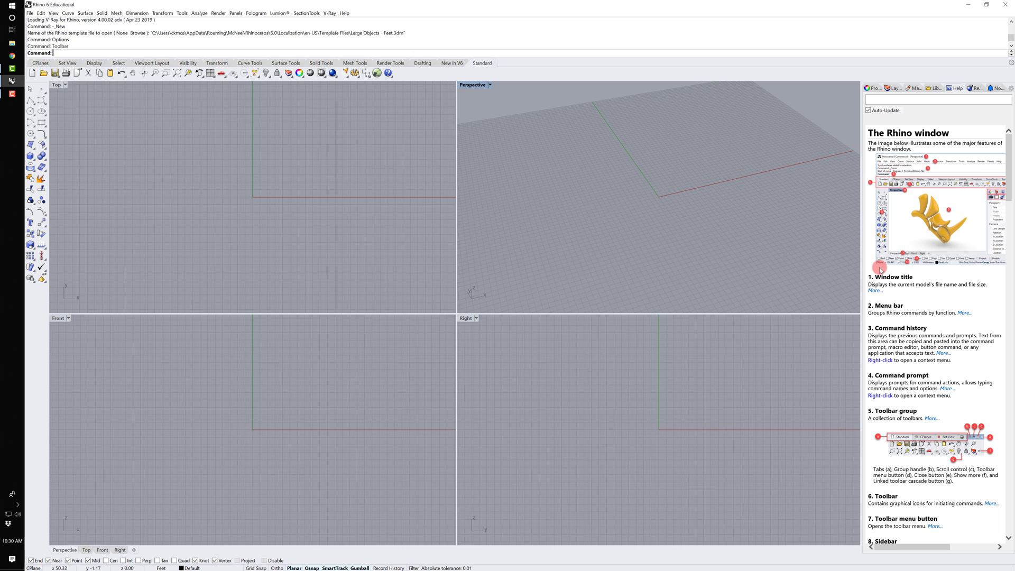
pyautogui.scroll(-7, 900, 335)
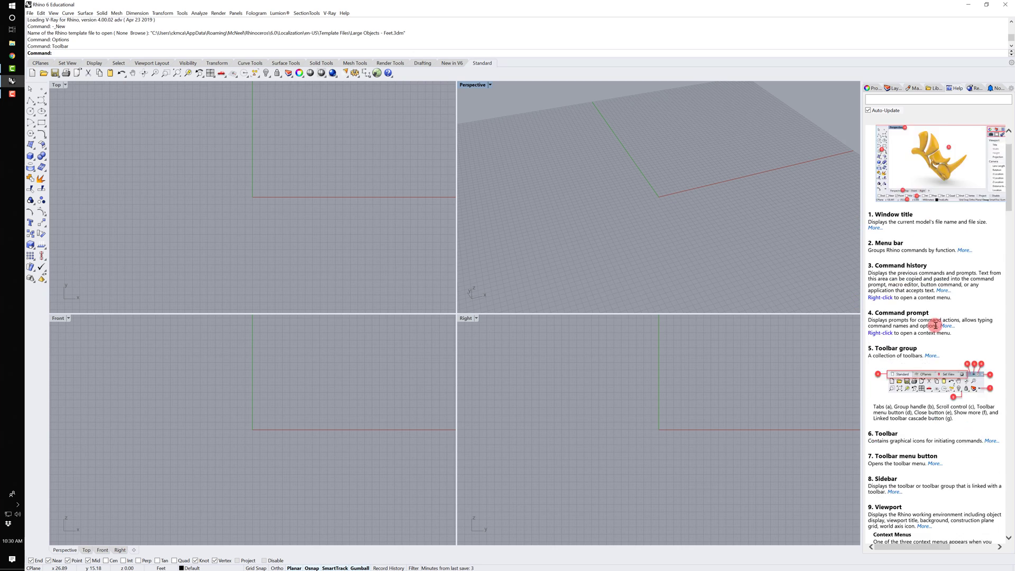
pyautogui.scroll(-5, 937, 321)
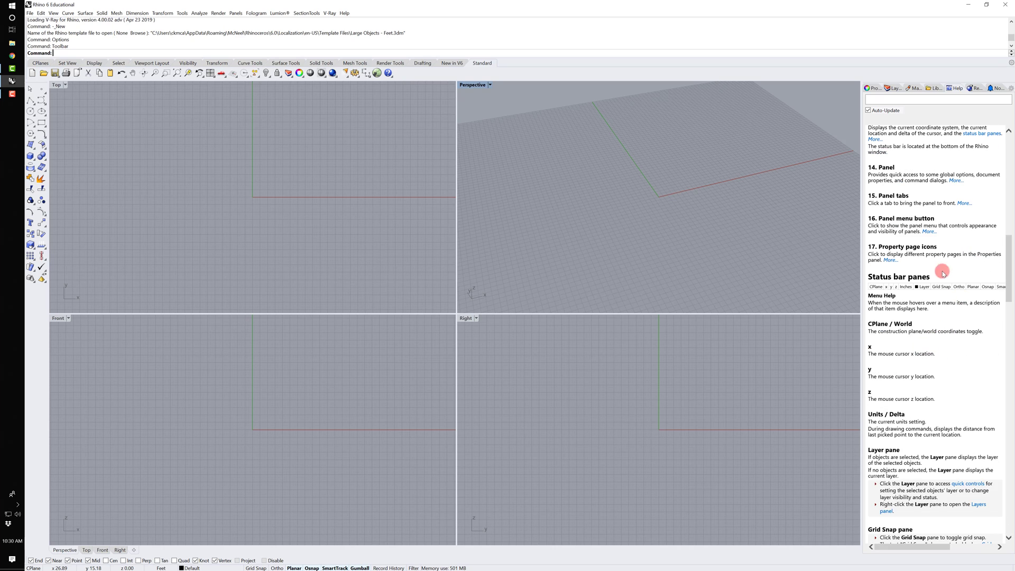
pyautogui.click(901, 100)
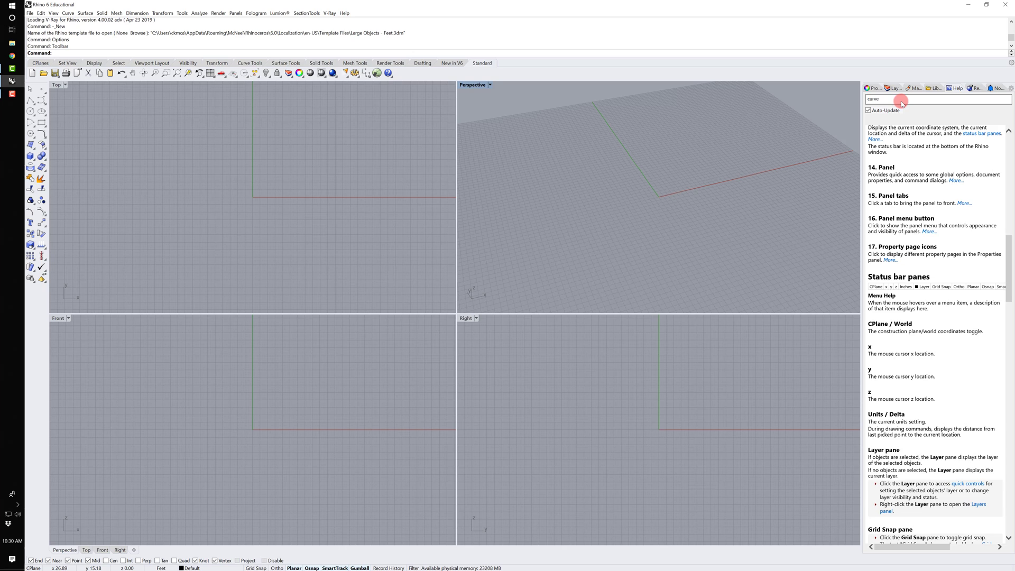
pyautogui.press('Return')
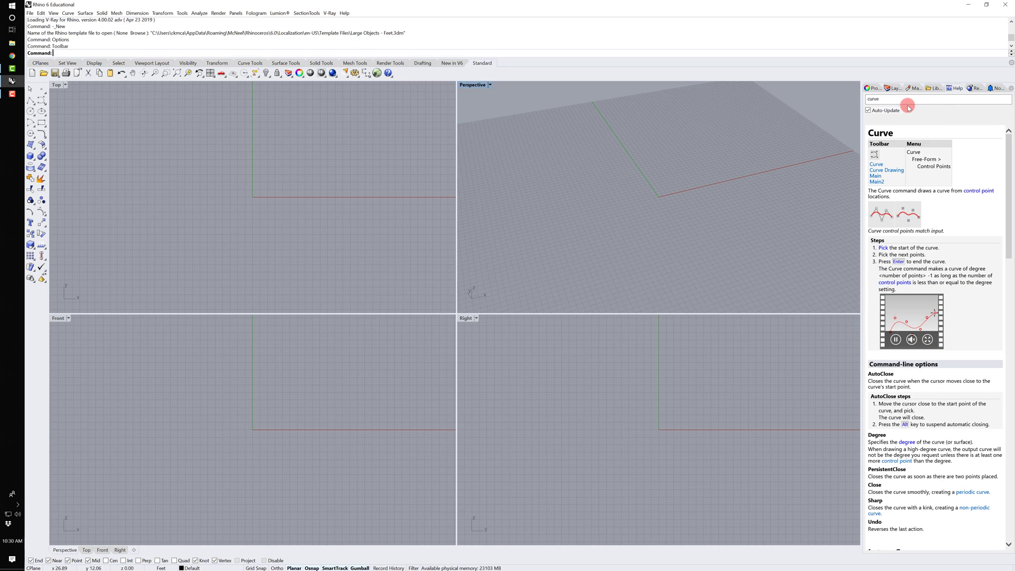
pyautogui.click(870, 89)
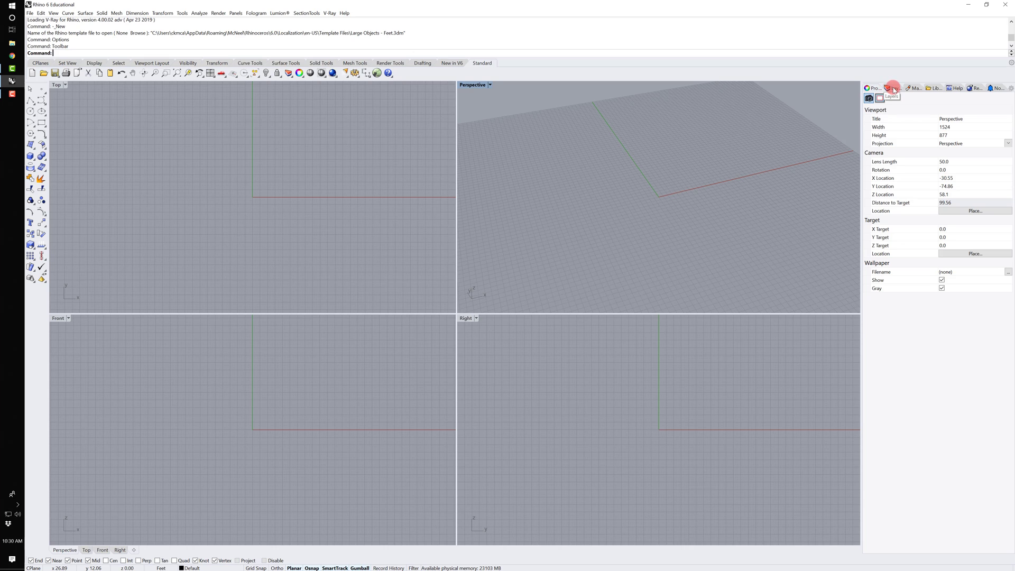
# - Float the Layers panel out of the right dock and re-dock it below the Properties panel
pyautogui.click(894, 89)
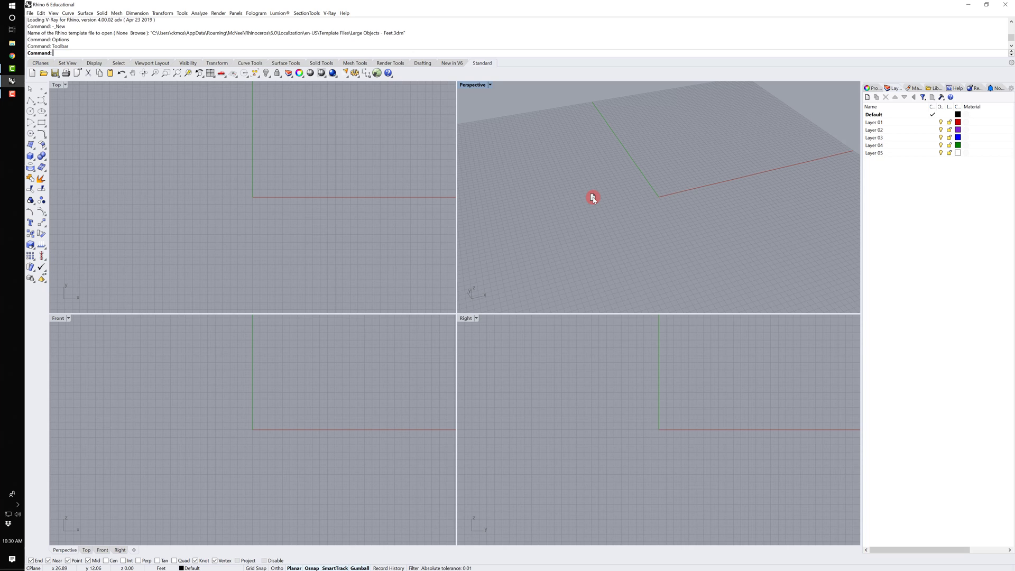
pyautogui.moveTo(885, 91); pyautogui.dragTo(829, 111)
pyautogui.moveTo(698, 182); pyautogui.dragTo(652, 192)
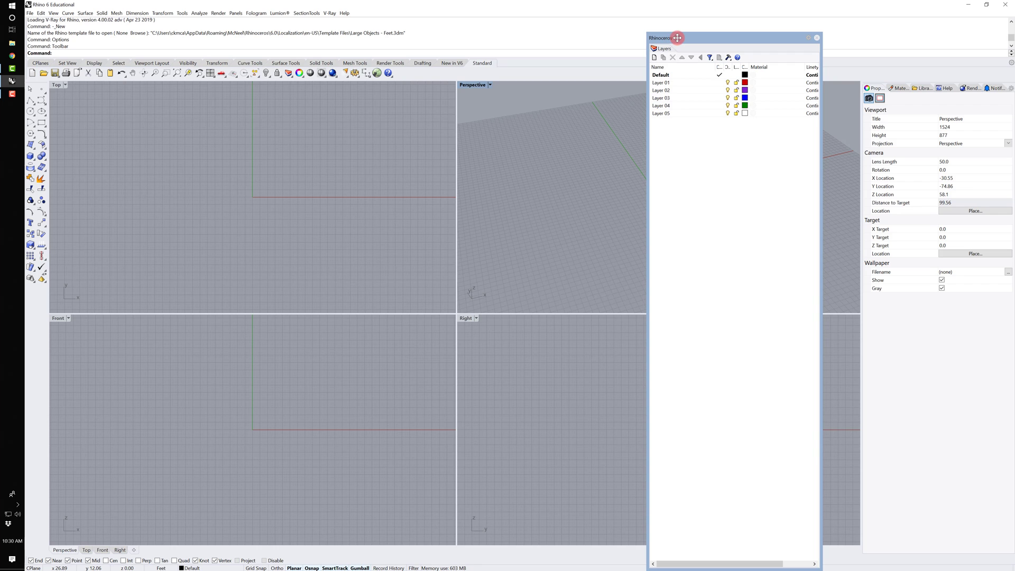
pyautogui.moveTo(677, 37); pyautogui.dragTo(913, 332)
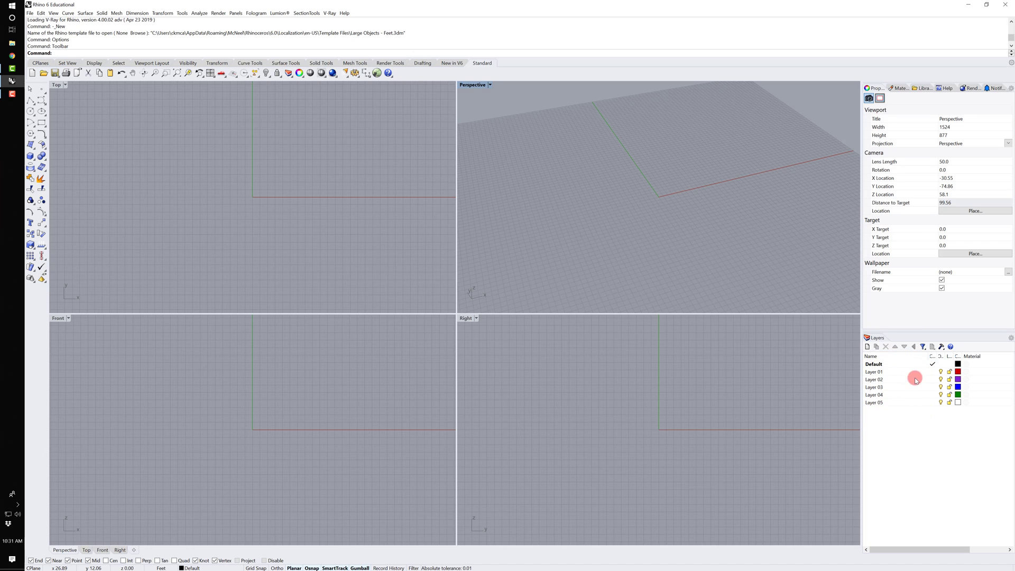
# - Make Layer 01 through Layer 05 current one after another
pyautogui.click(932, 372)
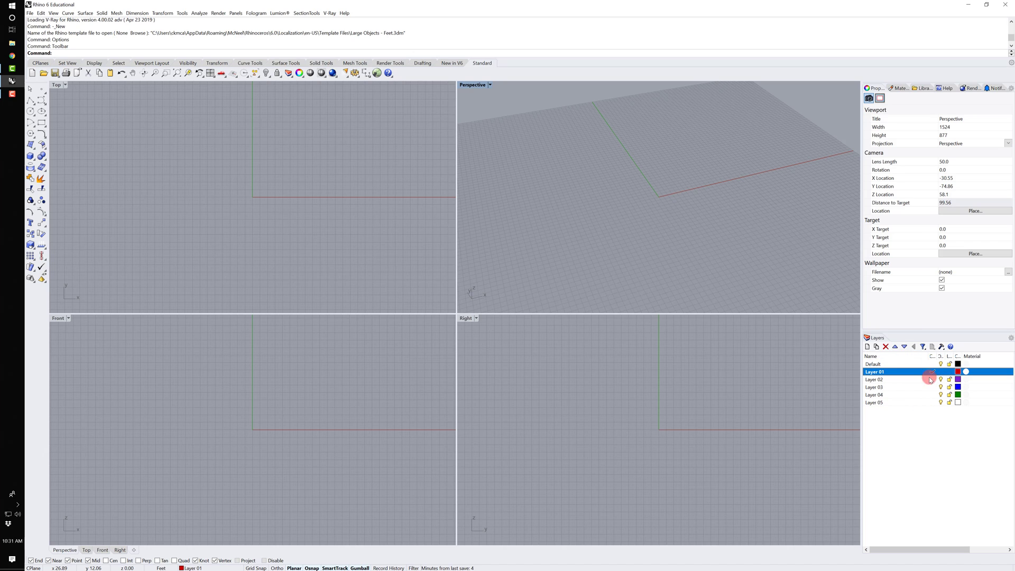
pyautogui.click(934, 380)
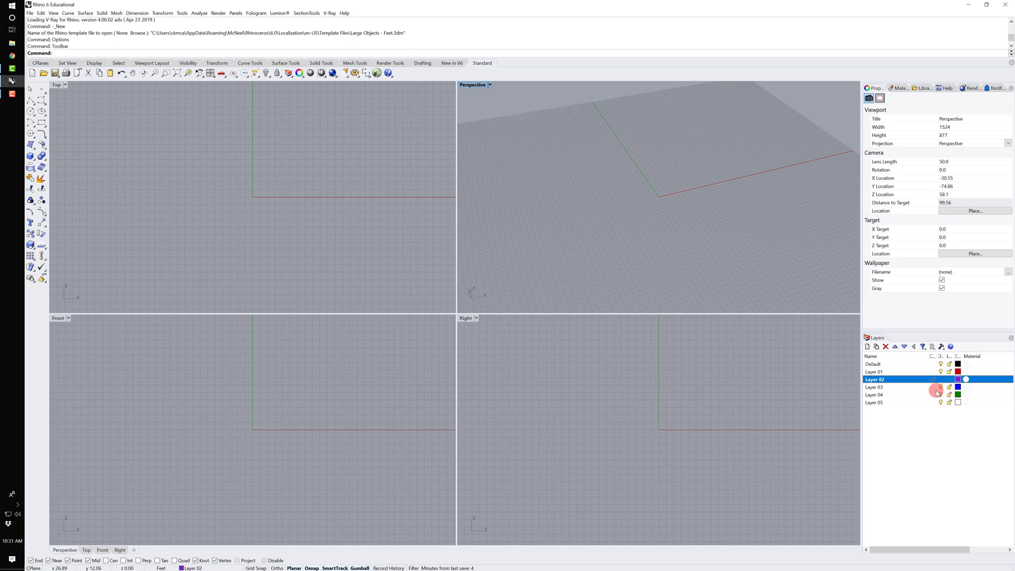
pyautogui.click(936, 389)
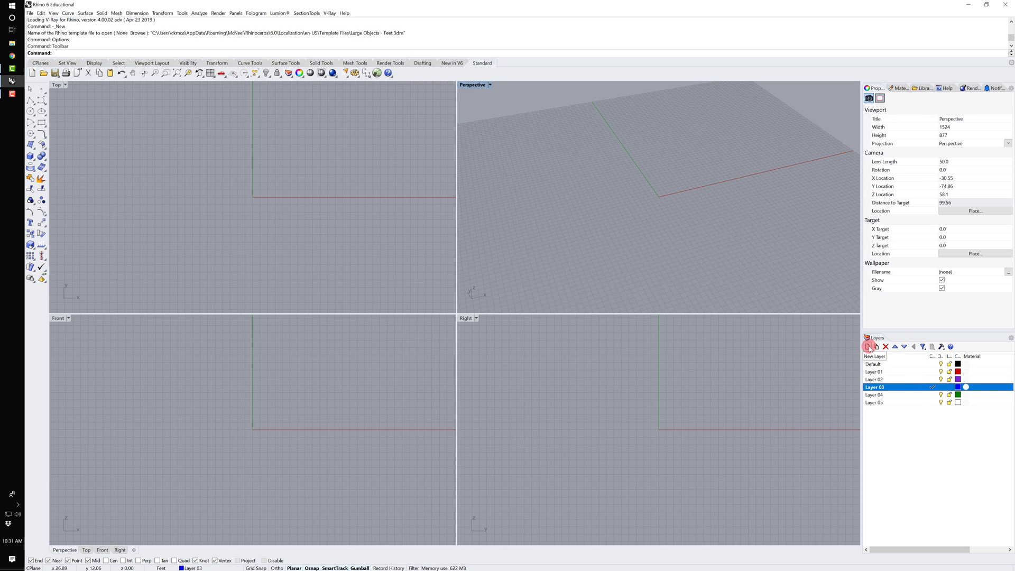
pyautogui.click(876, 396)
pyautogui.click(930, 402)
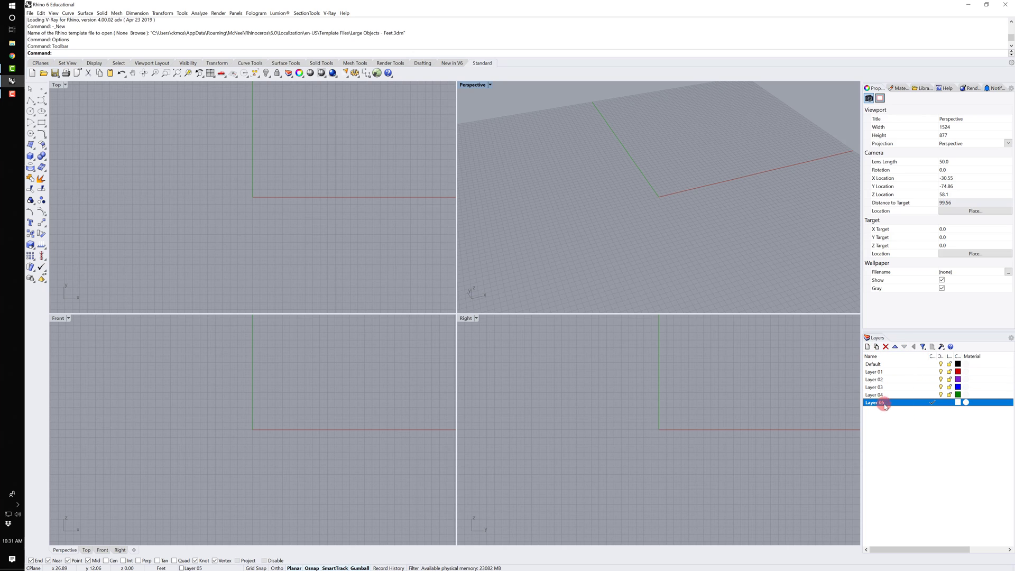
# - Add a layer named New and make it the current layer
pyautogui.click(867, 347)
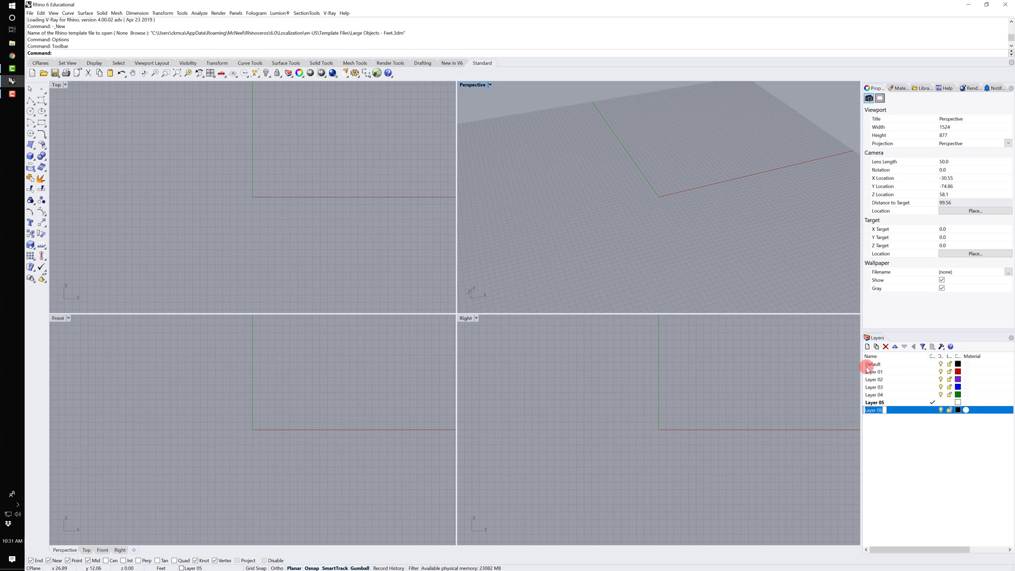
pyautogui.write('New')
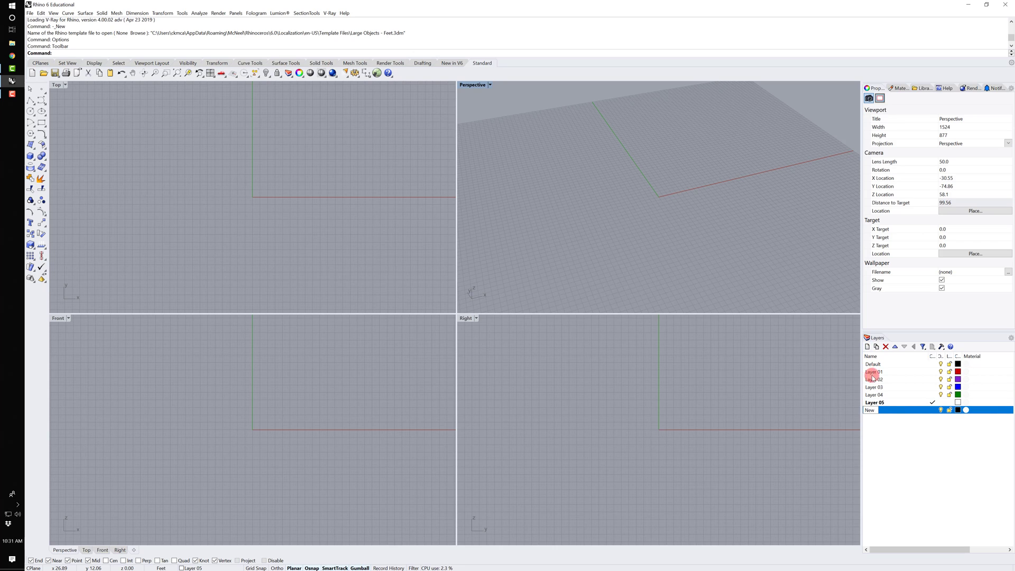
pyautogui.click(907, 412)
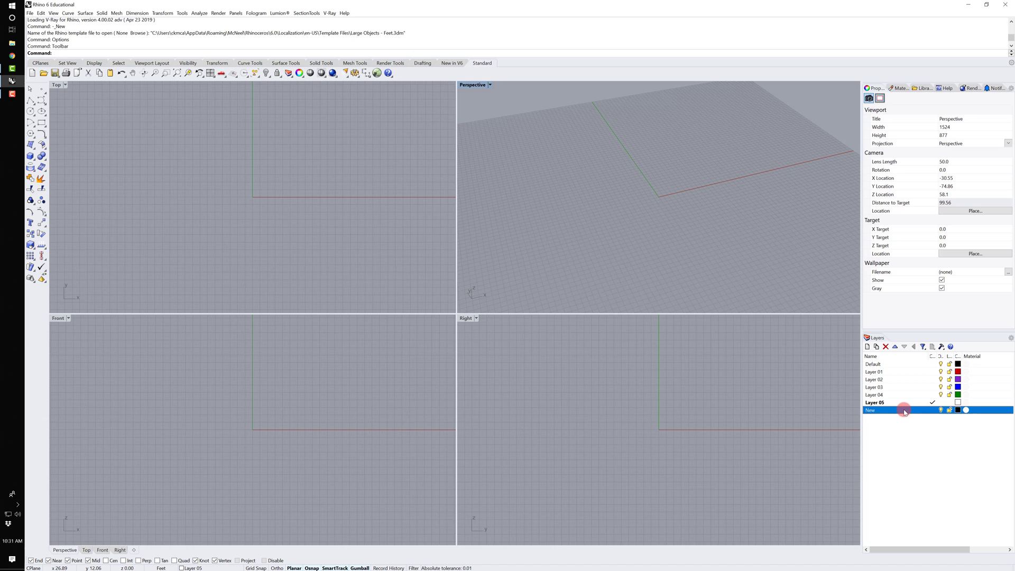
pyautogui.click(932, 411)
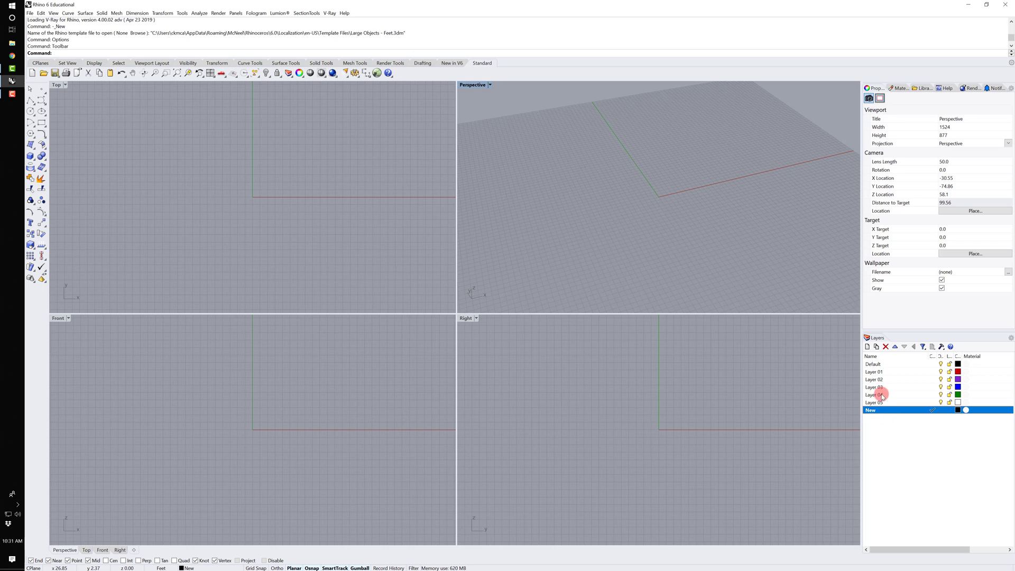
# - Create sublayers New.A and New.B under New, leaving New.B as the current layer
pyautogui.click(876, 348)
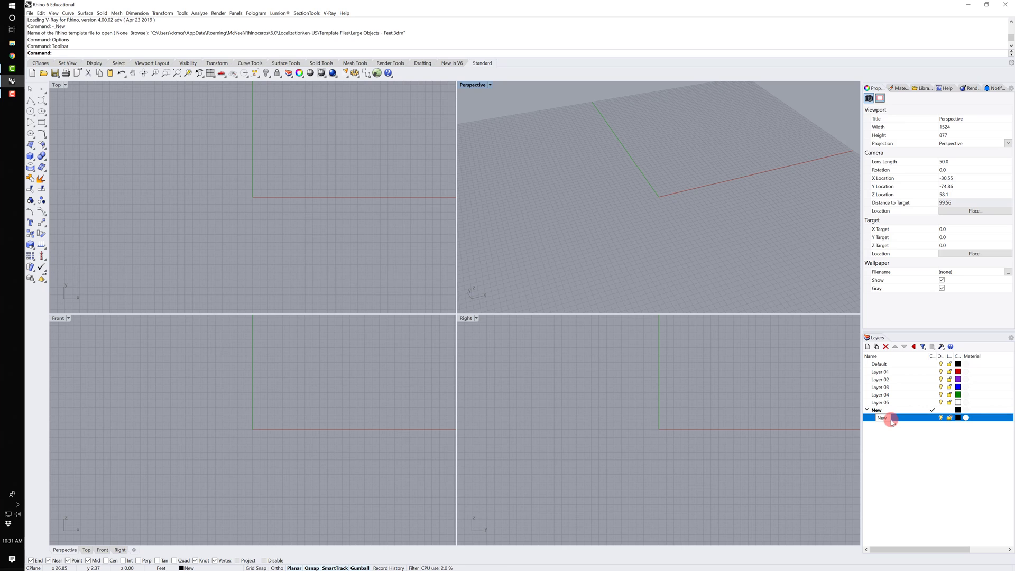
pyautogui.click(934, 418)
pyautogui.click(867, 347)
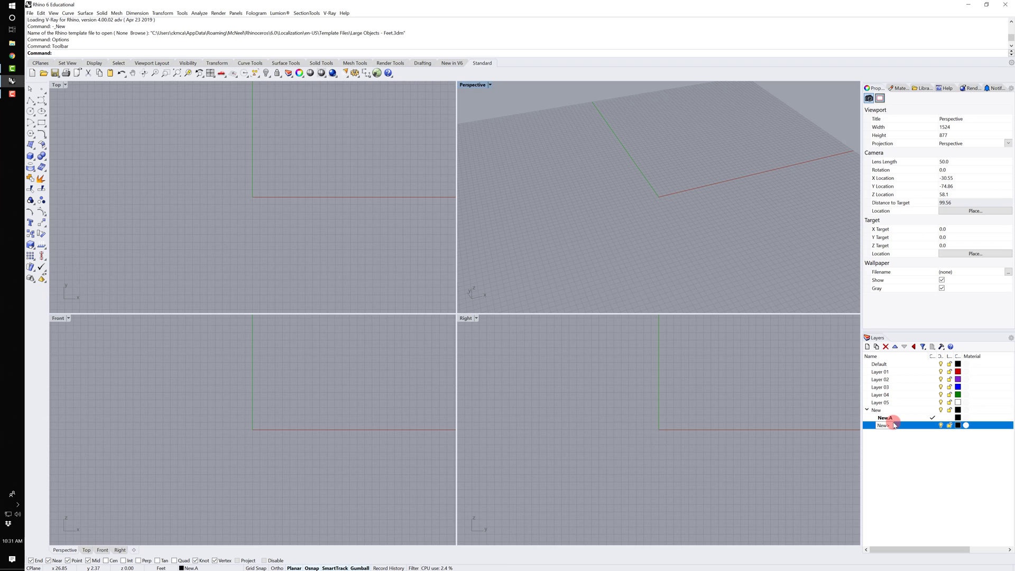
pyautogui.click(900, 437)
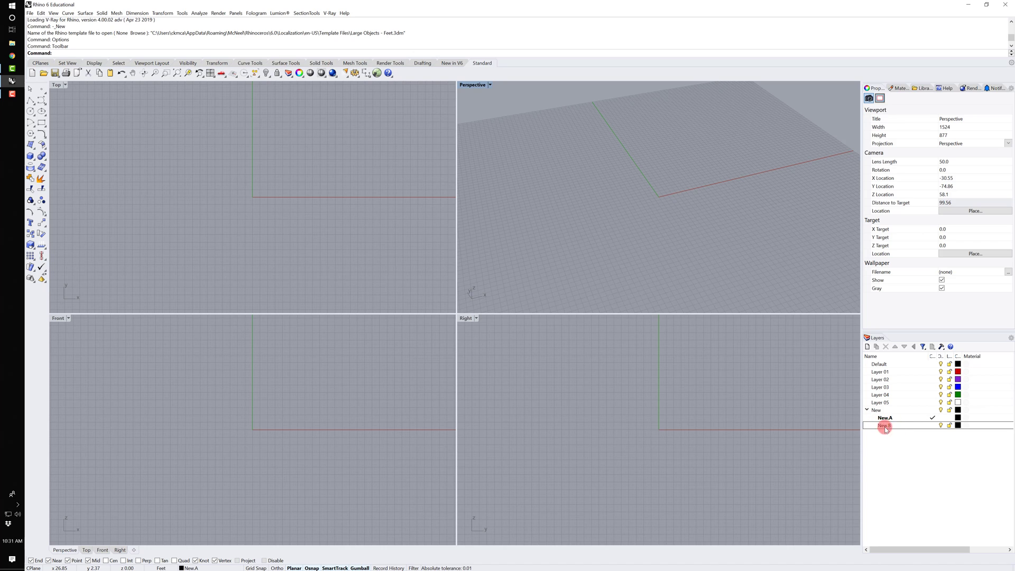
pyautogui.click(932, 425)
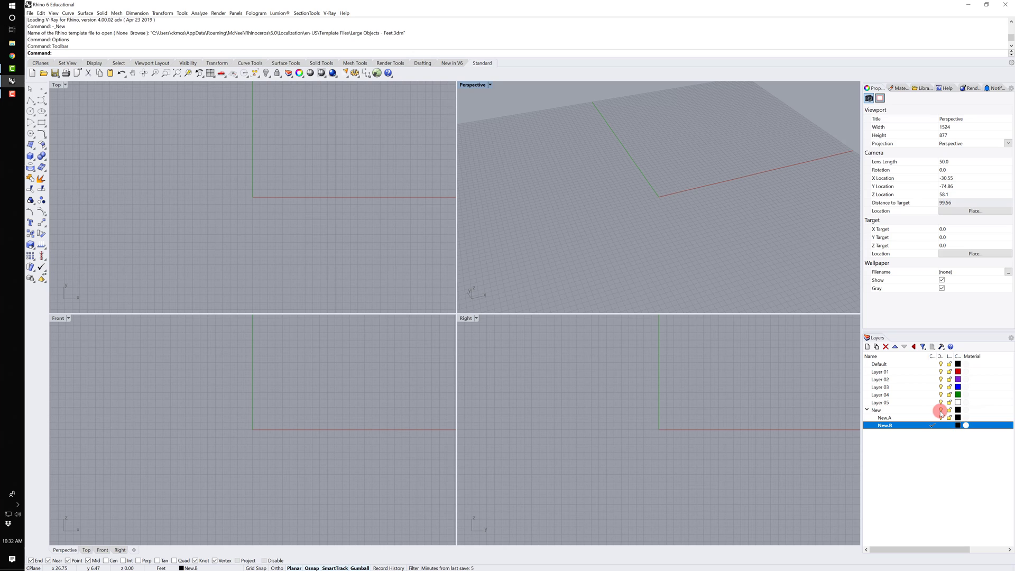
# - Try hiding the New parent layer, dismiss the warning, and set Layer 05 current
pyautogui.click(875, 411)
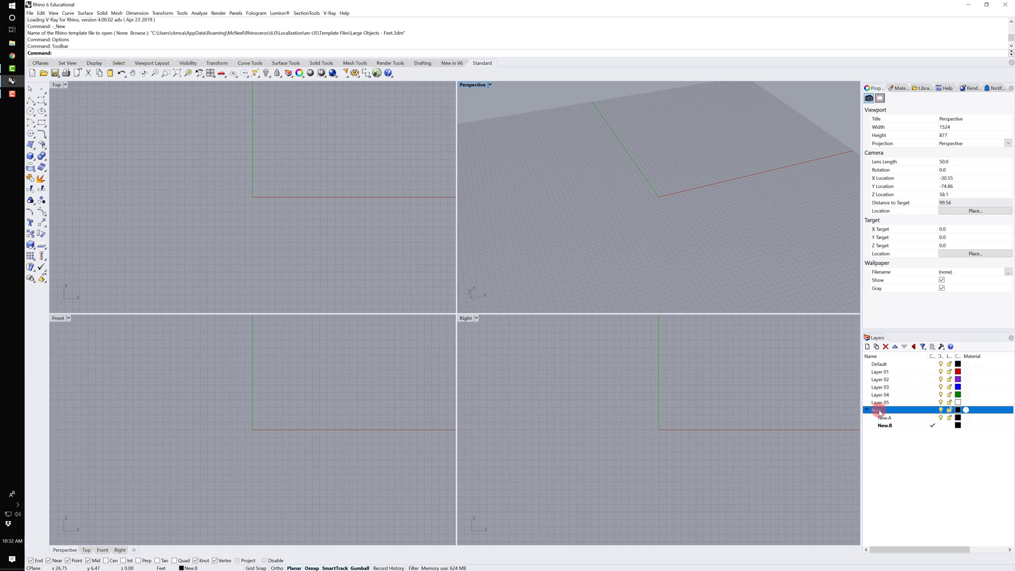
pyautogui.click(941, 411)
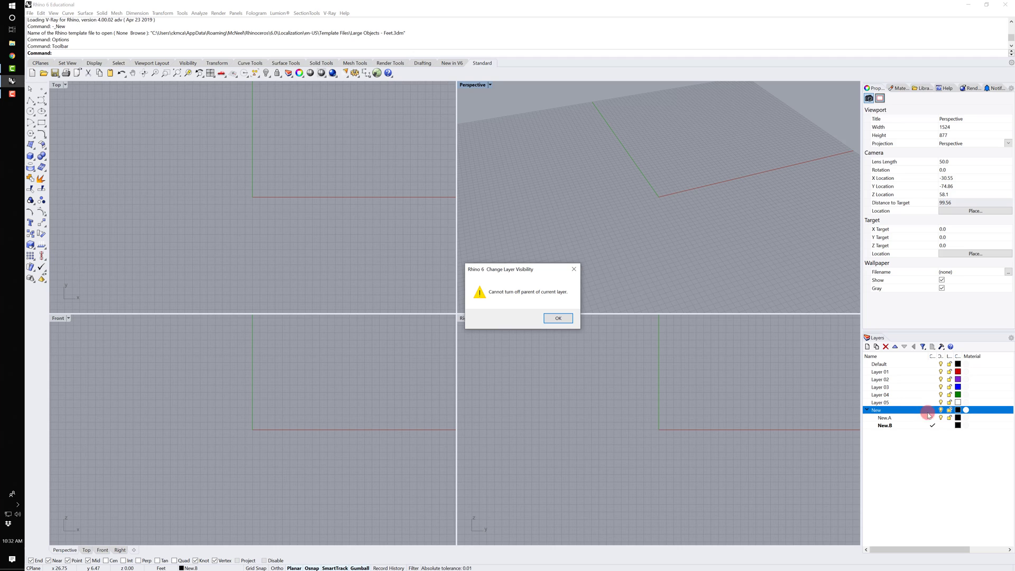
pyautogui.click(558, 318)
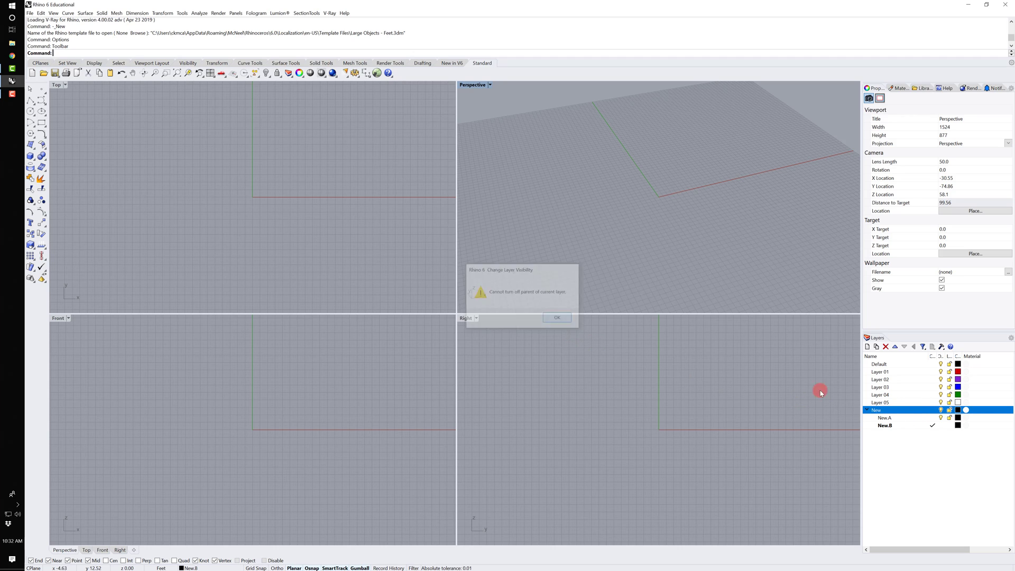
pyautogui.click(934, 403)
pyautogui.click(884, 404)
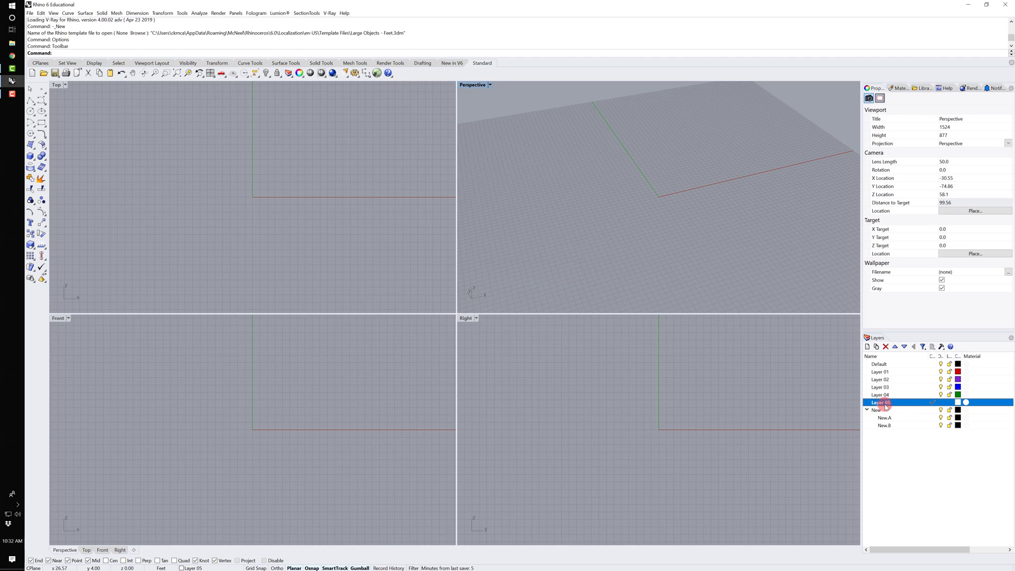
pyautogui.click(935, 417)
# - Lock and then unlock the New.A sublayer
pyautogui.click(941, 410)
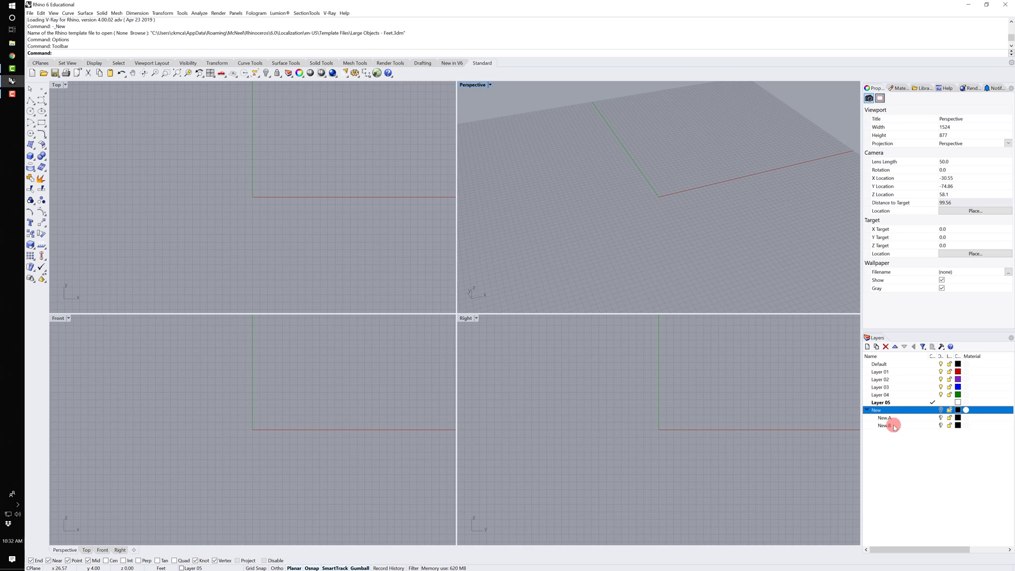
pyautogui.click(937, 418)
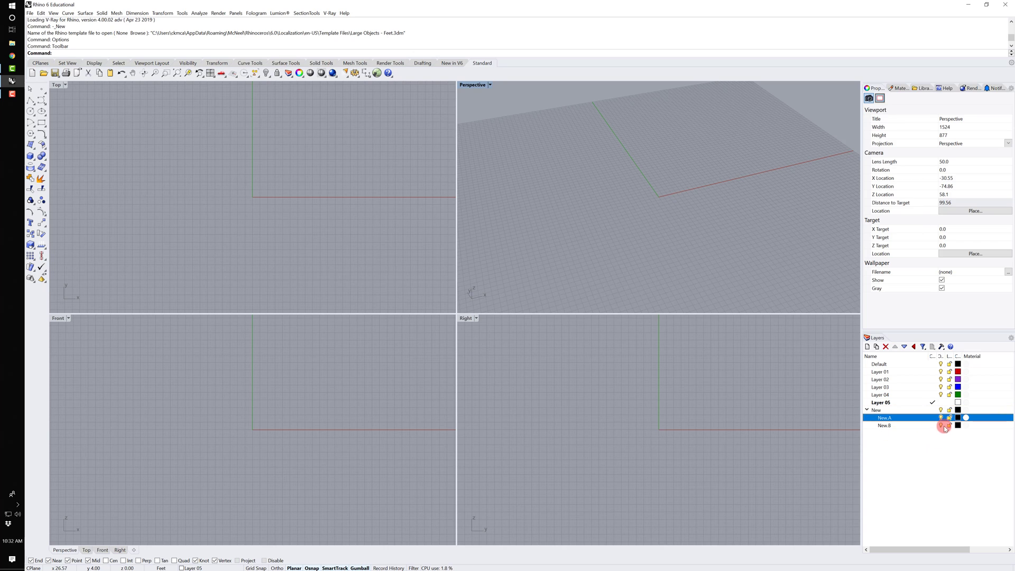
pyautogui.click(949, 418)
pyautogui.click(948, 418)
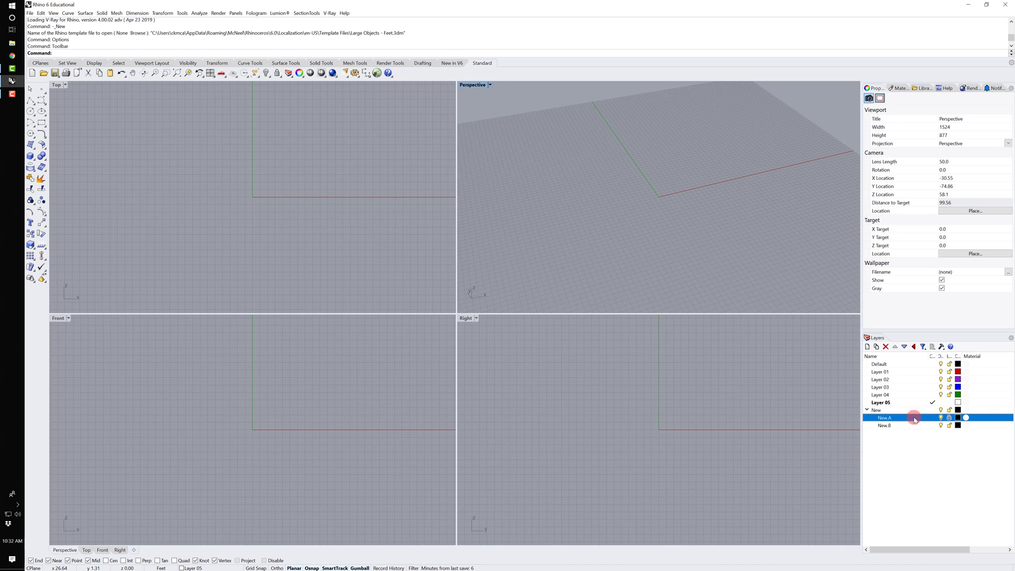
pyautogui.click(949, 418)
pyautogui.click(922, 347)
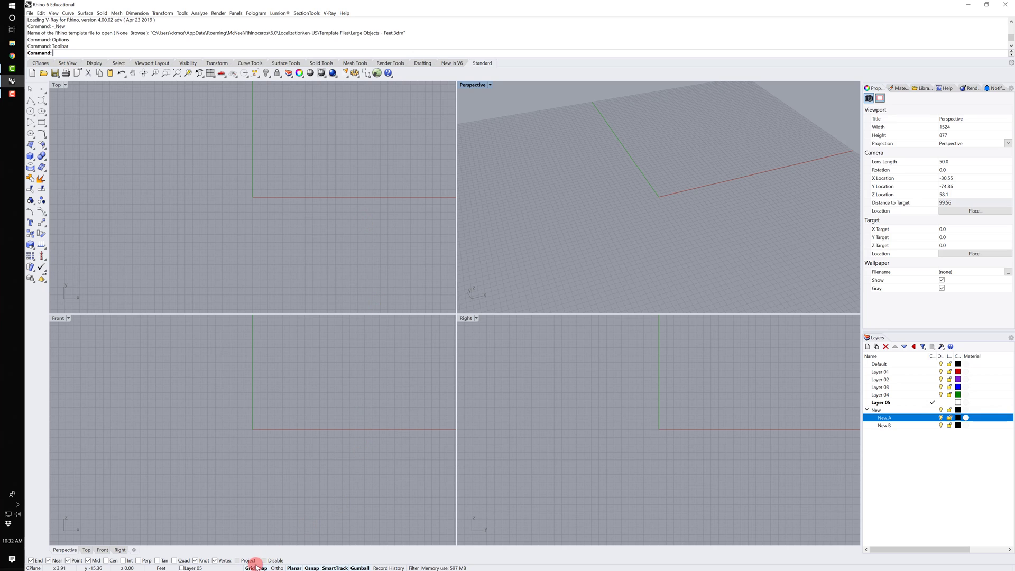
# - Switch off Grid Snap and Planar in the status bar, toggling Osnap off and back on
pyautogui.click(256, 567)
pyautogui.click(276, 568)
pyautogui.click(294, 568)
pyautogui.click(313, 567)
pyautogui.click(312, 568)
# - Draw a box in Perspective from two base corners and a height, then toggle Gumball off and on
pyautogui.write('box')
pyautogui.press('Return')
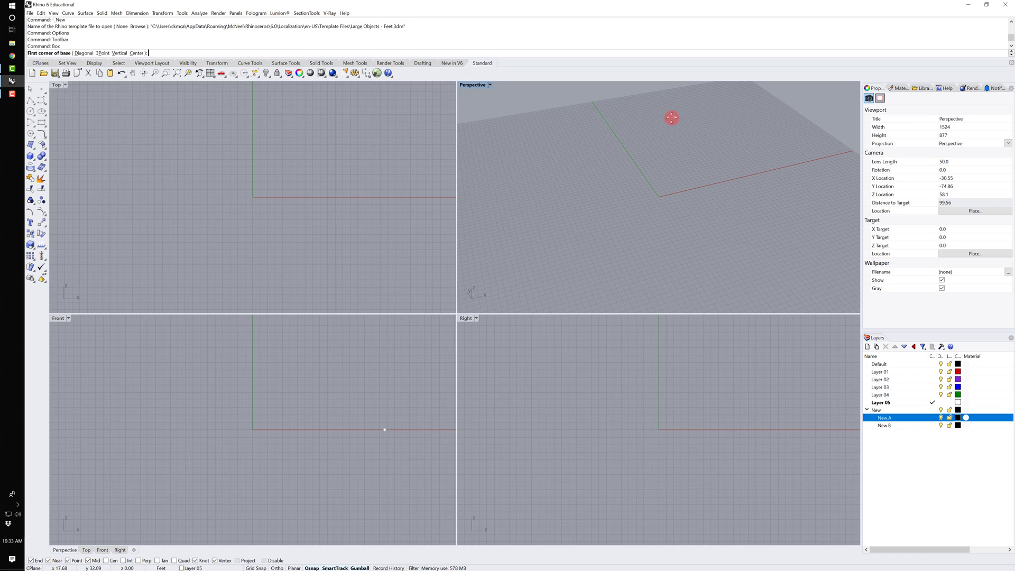
pyautogui.click(649, 172)
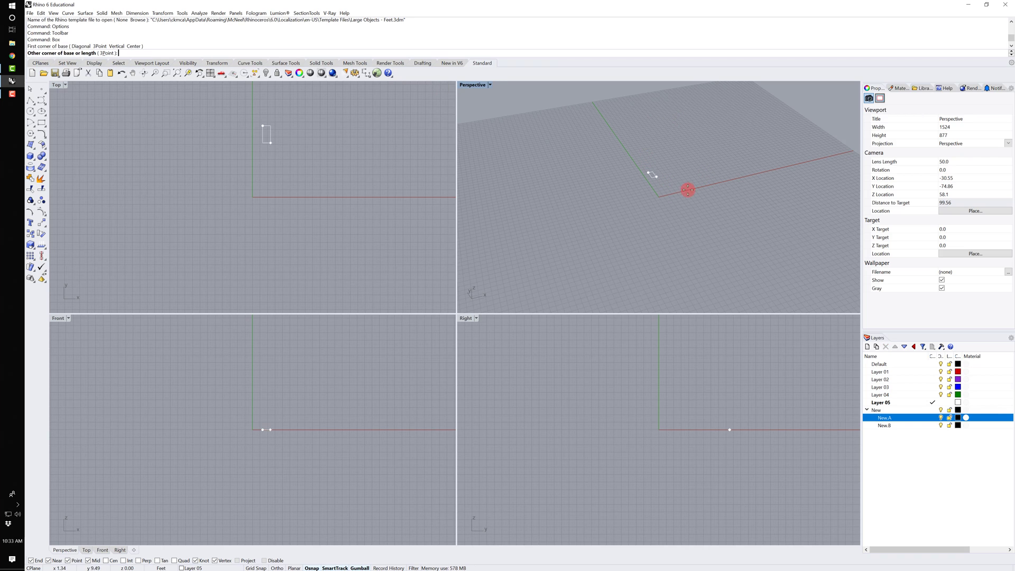
pyautogui.click(734, 205)
pyautogui.click(740, 161)
pyautogui.click(714, 168)
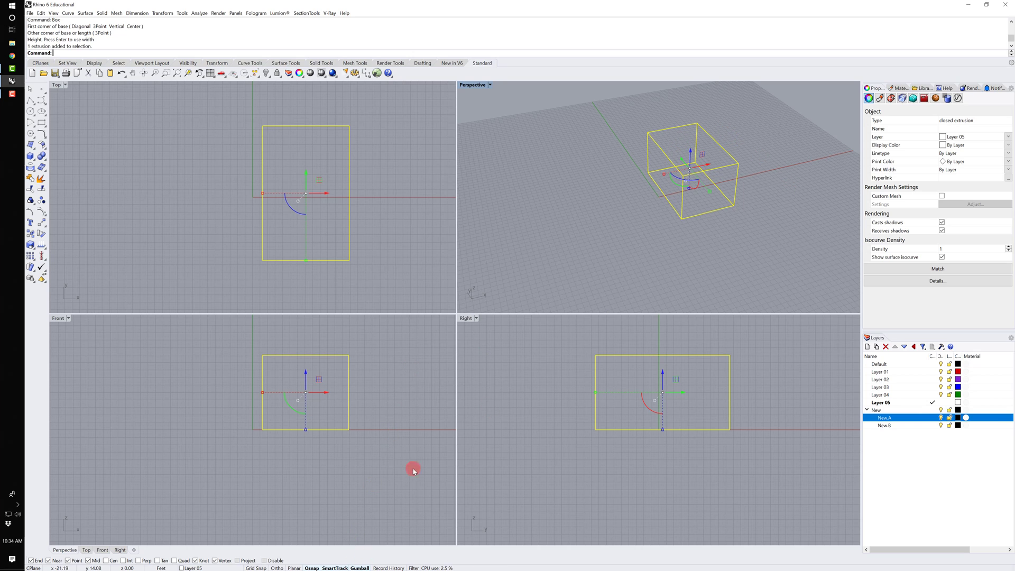
pyautogui.click(360, 567)
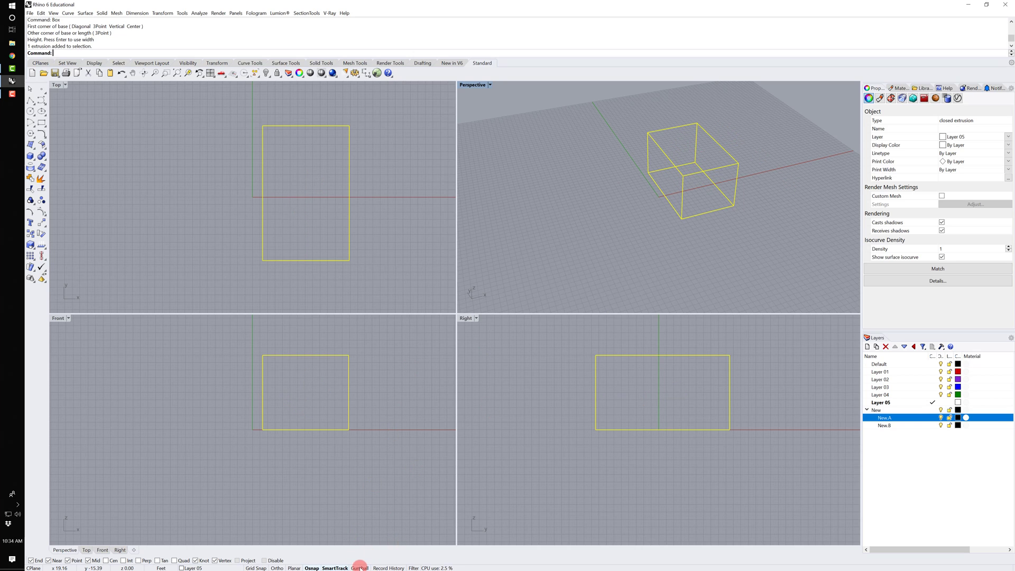
pyautogui.click(359, 567)
# - Lift the box upward, stretch it wider and tilt it with the gumball
pyautogui.moveTo(694, 150); pyautogui.dragTo(663, 218)
pyautogui.moveTo(726, 229); pyautogui.dragTo(704, 209)
pyautogui.click(687, 222)
# - Reselect the tilted box and slide it to the right along the X axis
pyautogui.click(732, 181)
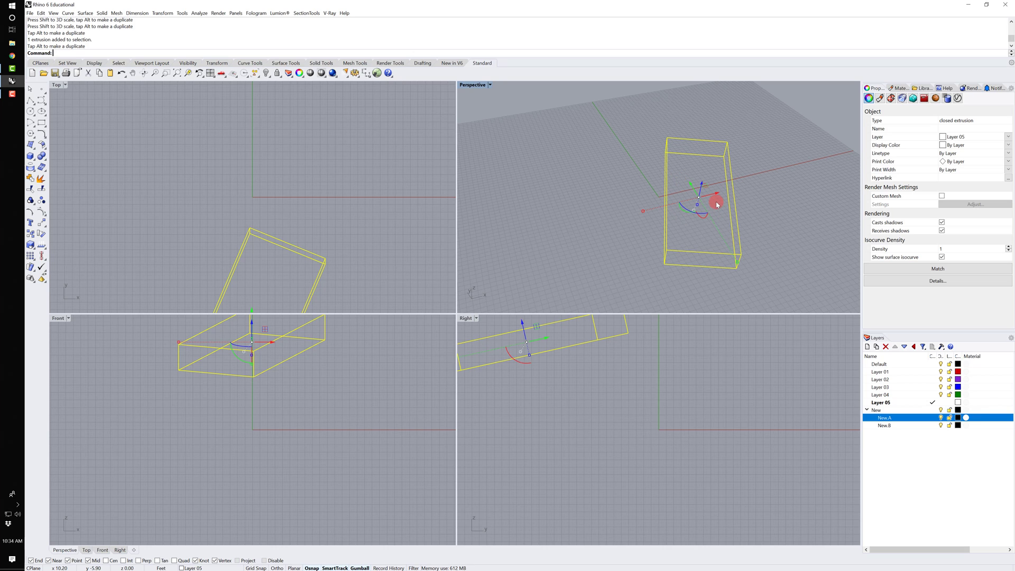
pyautogui.moveTo(713, 205); pyautogui.dragTo(771, 197)
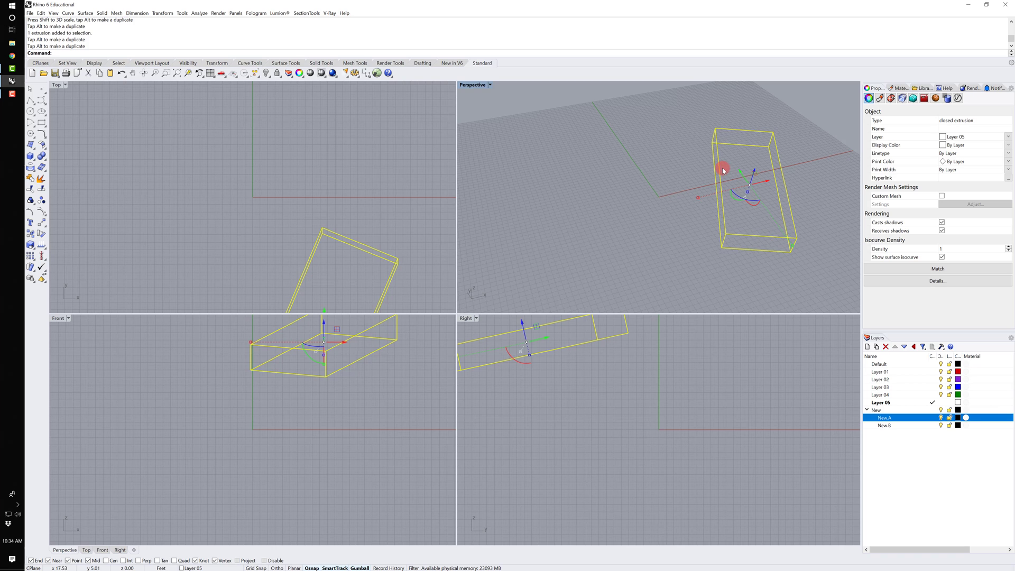
pyautogui.moveTo(723, 171); pyautogui.dragTo(726, 193)
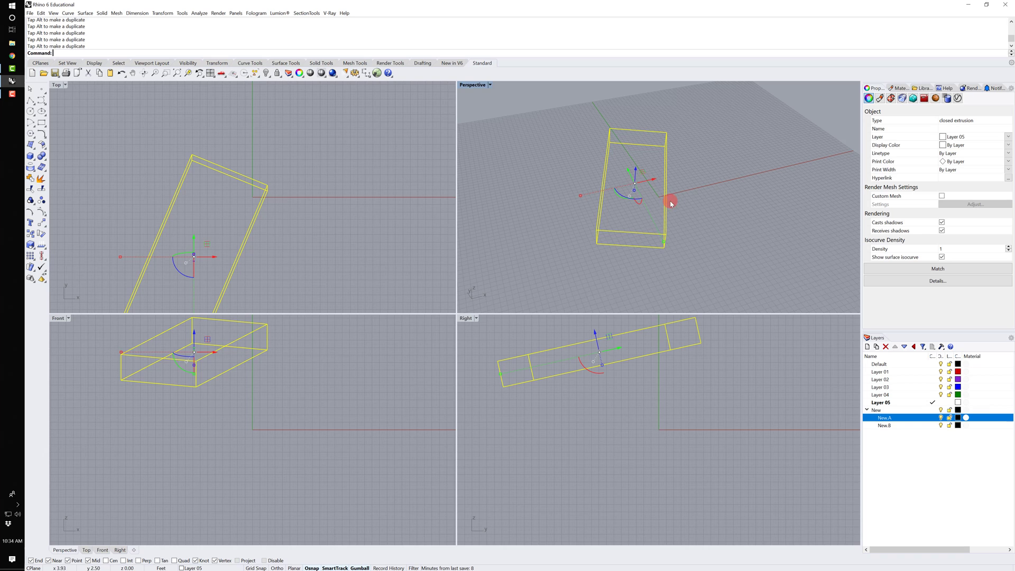
pyautogui.moveTo(648, 181); pyautogui.dragTo(729, 168)
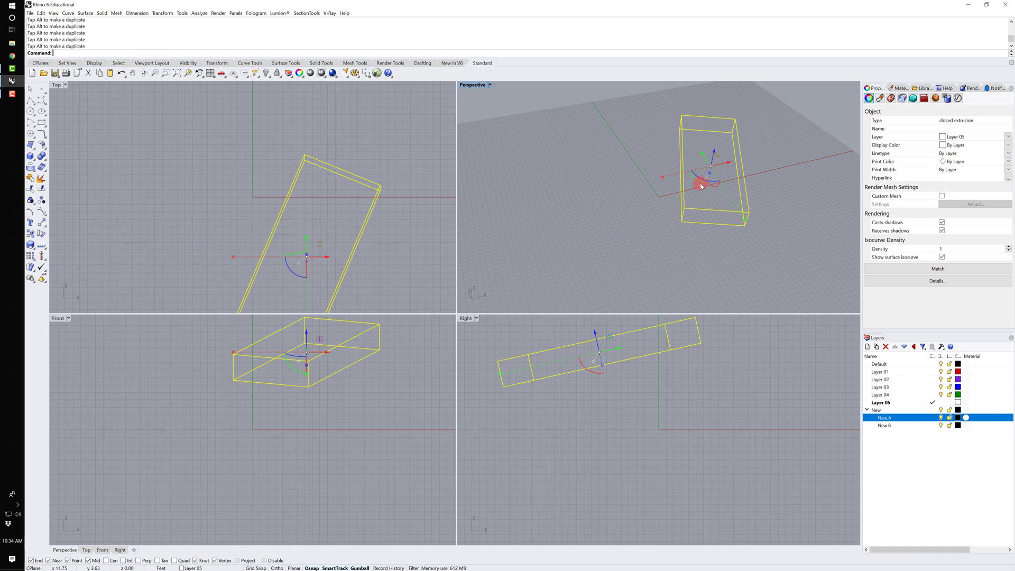
pyautogui.click(161, 568)
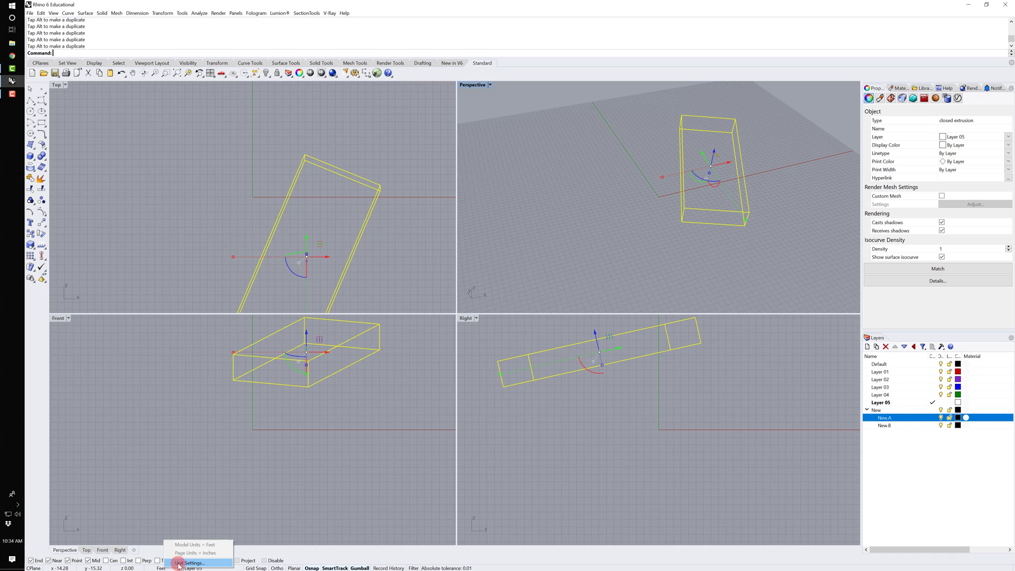
pyautogui.click(205, 563)
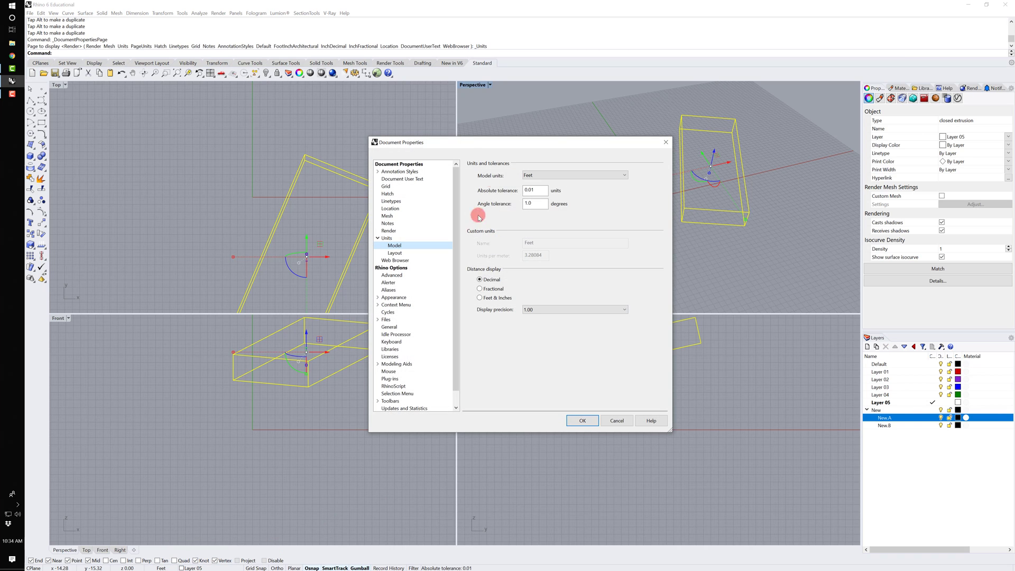
pyautogui.click(545, 177)
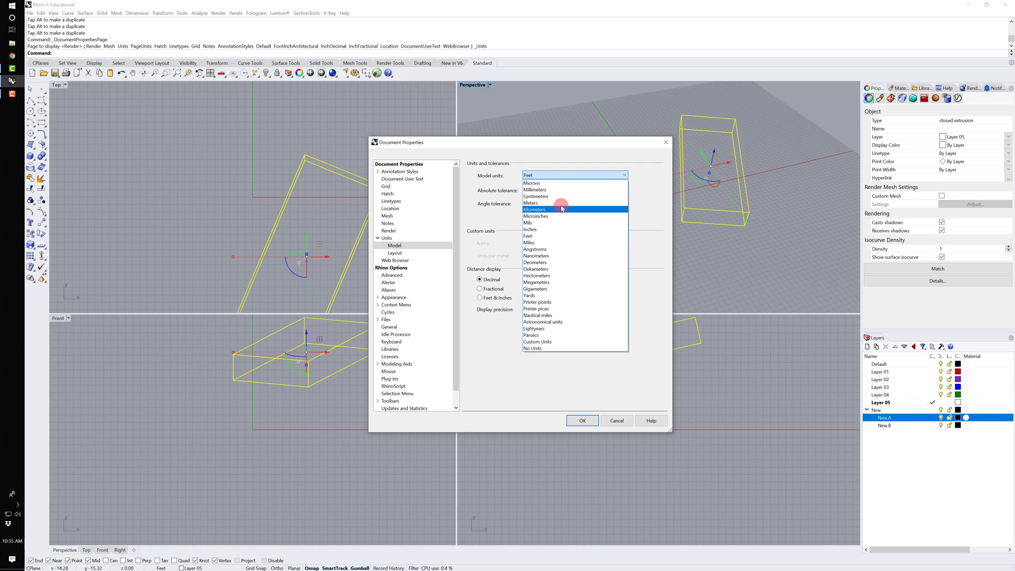
pyautogui.click(545, 236)
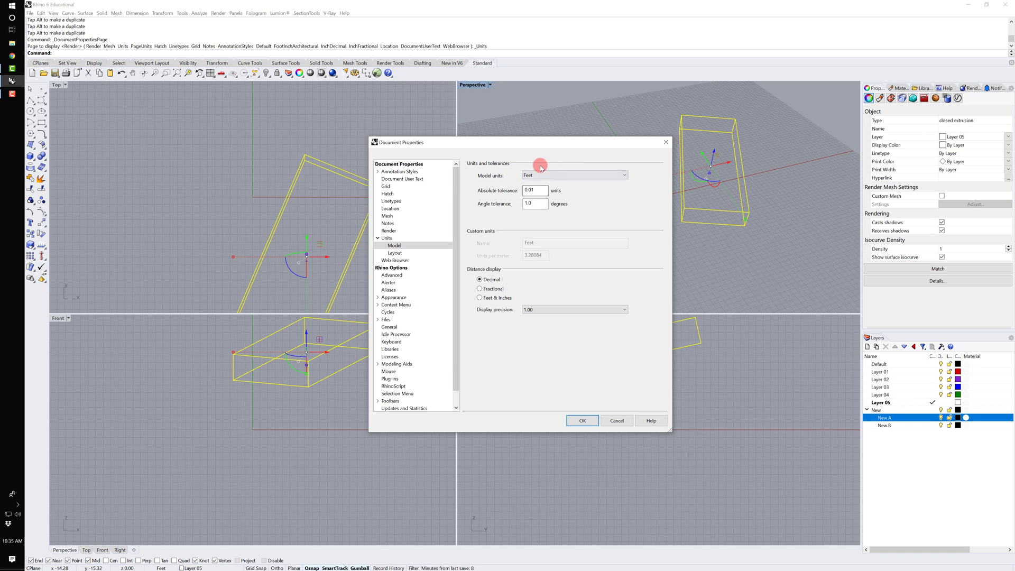
pyautogui.click(582, 419)
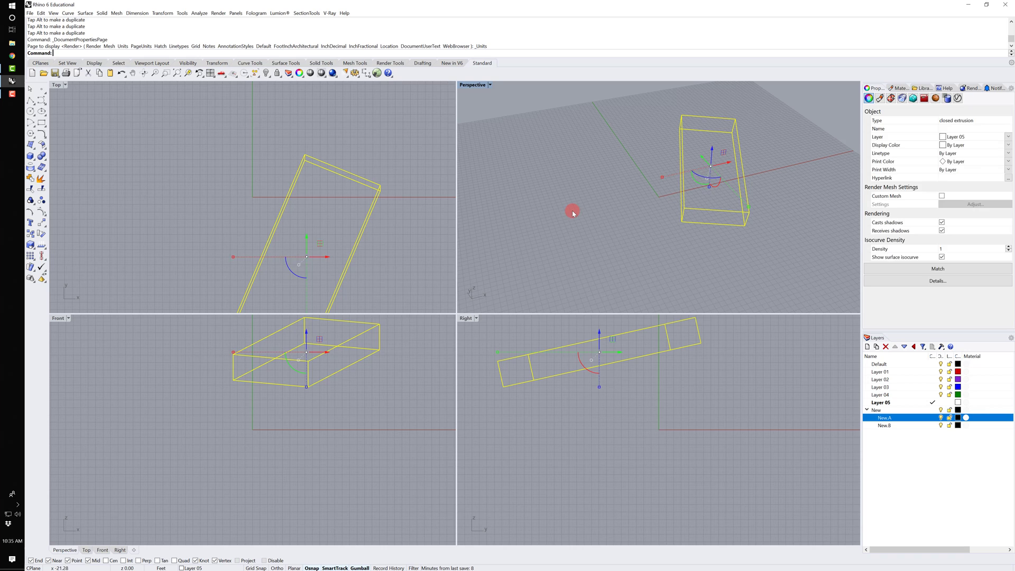
# - Draw a horizontal 15' line with the Line command beside the tilted box
pyautogui.click(574, 209)
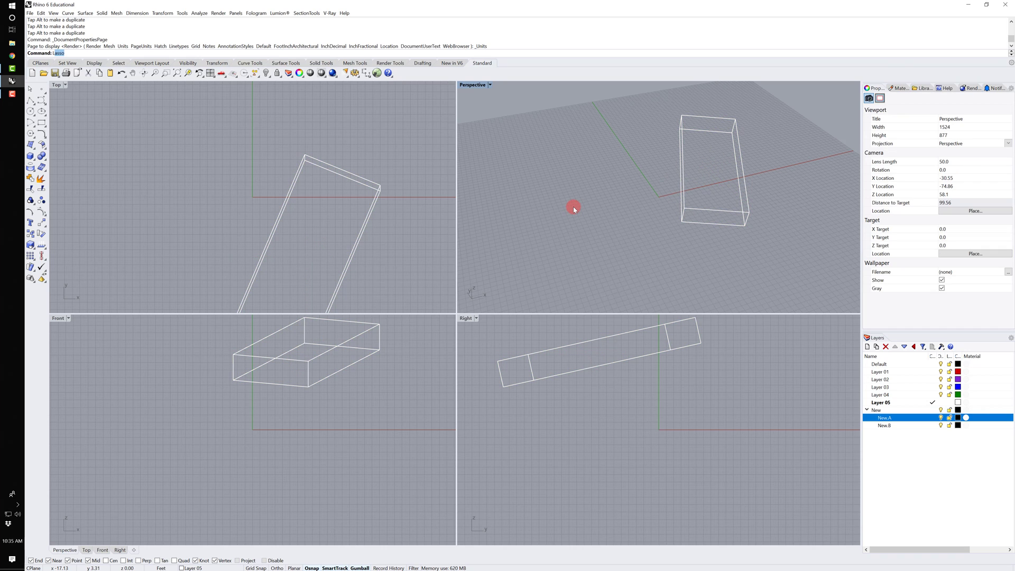
pyautogui.write('Line')
pyautogui.press('Return')
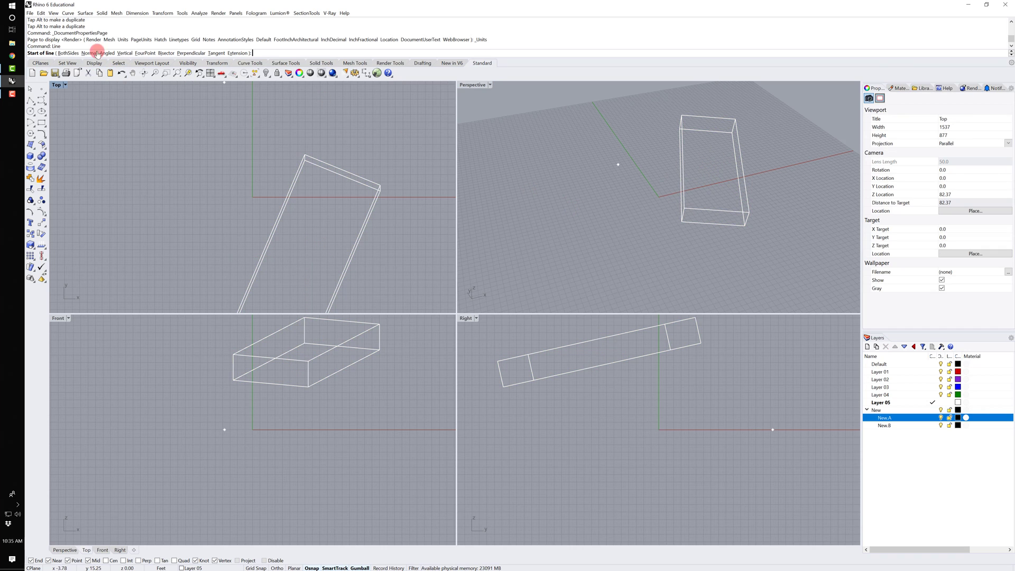
pyautogui.click(571, 211)
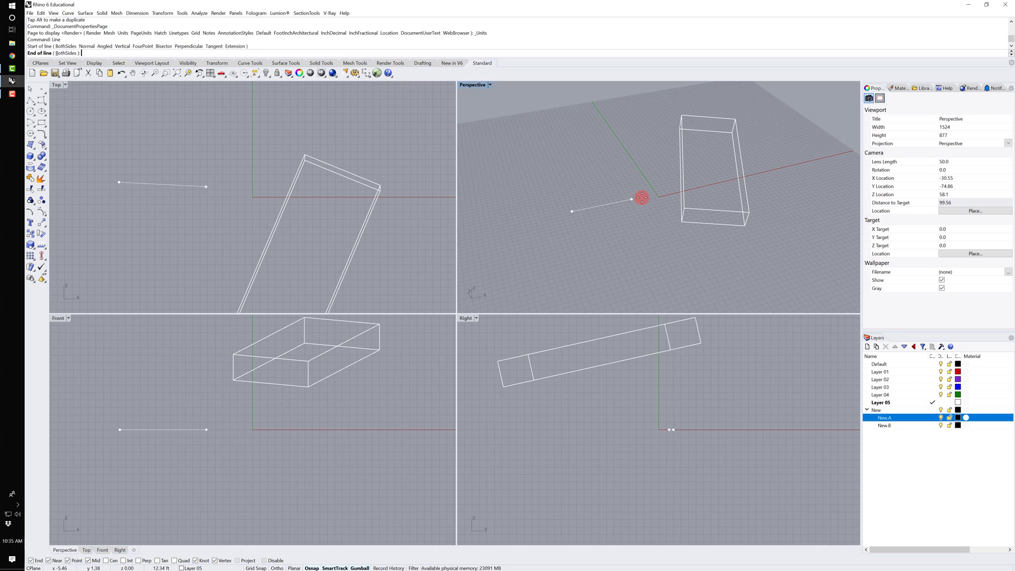
pyautogui.write('15')
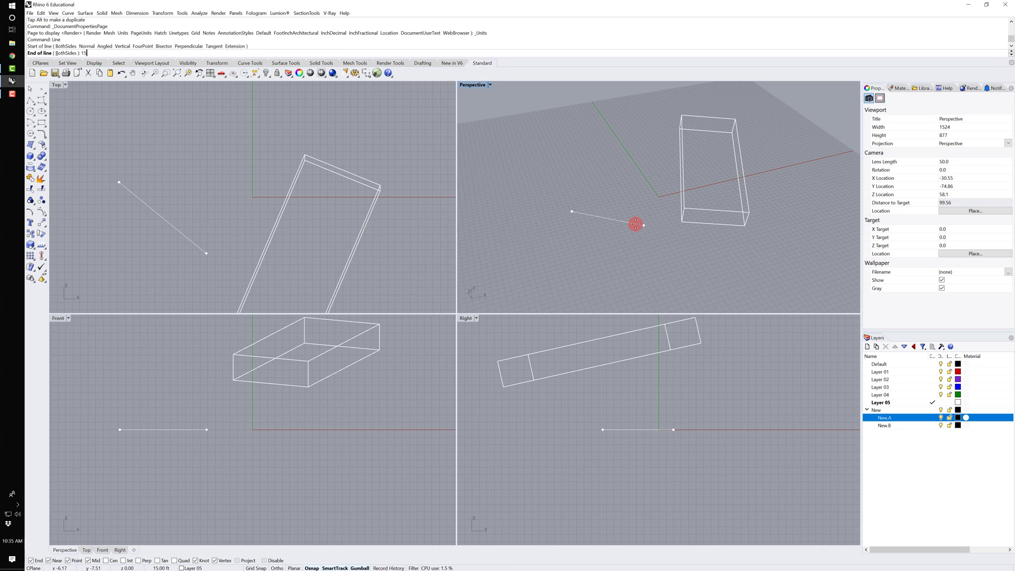
pyautogui.write("'")
pyautogui.press('Return')
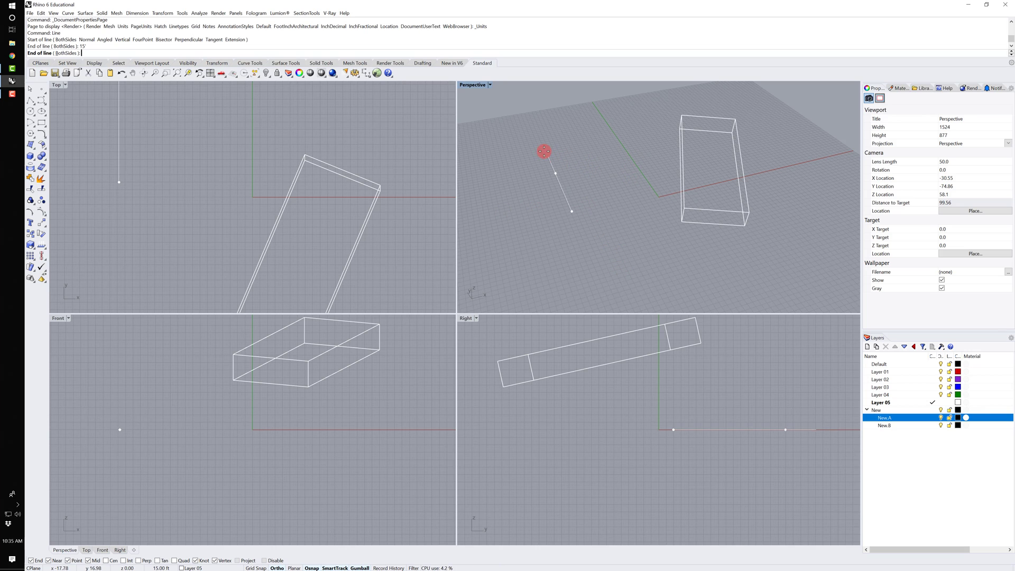
pyautogui.click(629, 198)
pyautogui.click(617, 201)
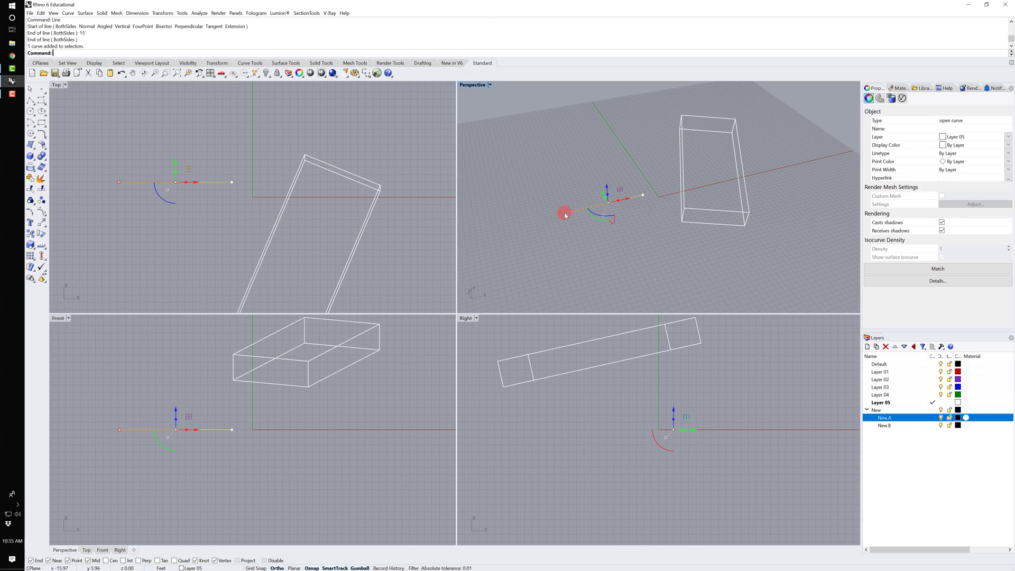
pyautogui.click(643, 231)
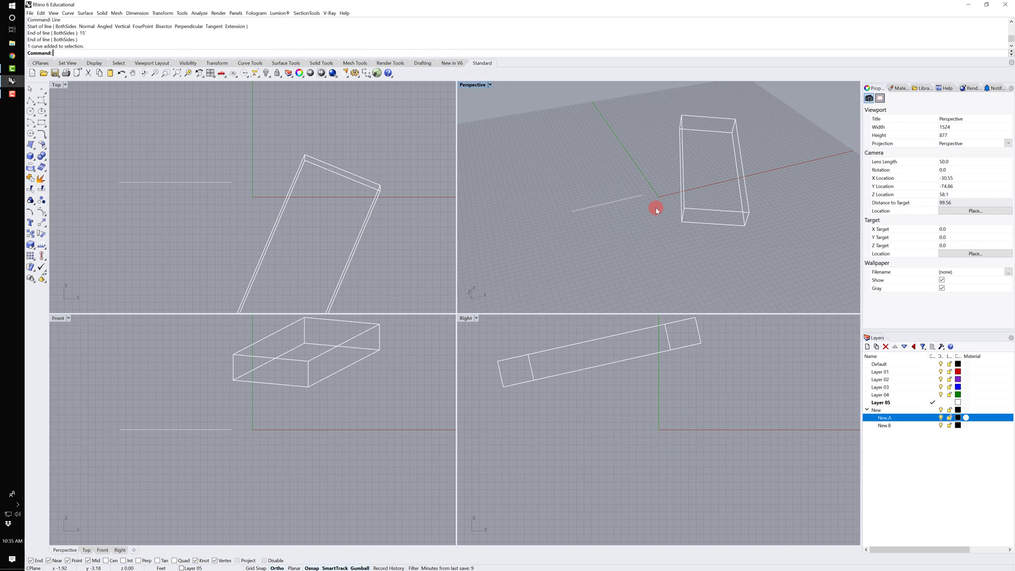